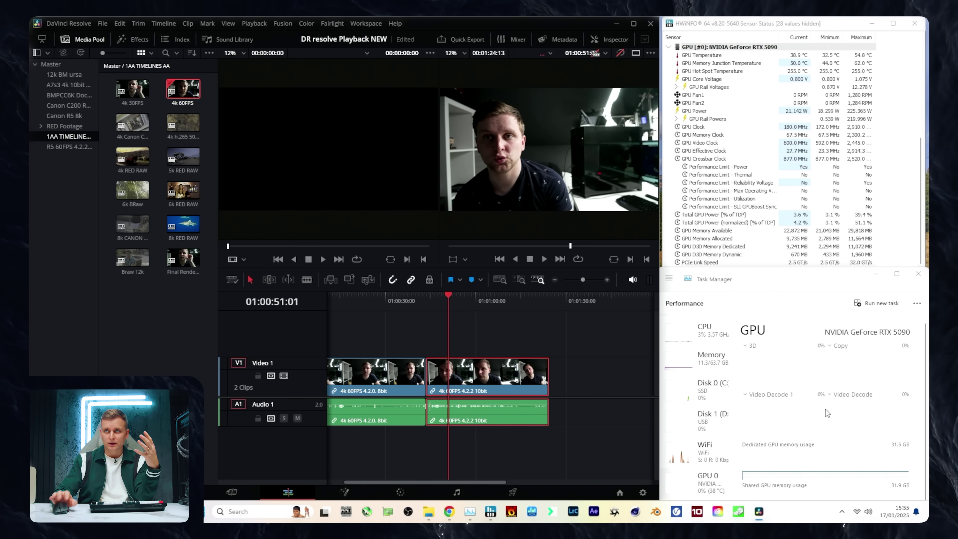
Step: Check Task Manager's GPU engine graph list, then load the 4k 30FPS timeline from the Media Pool
click(835, 345)
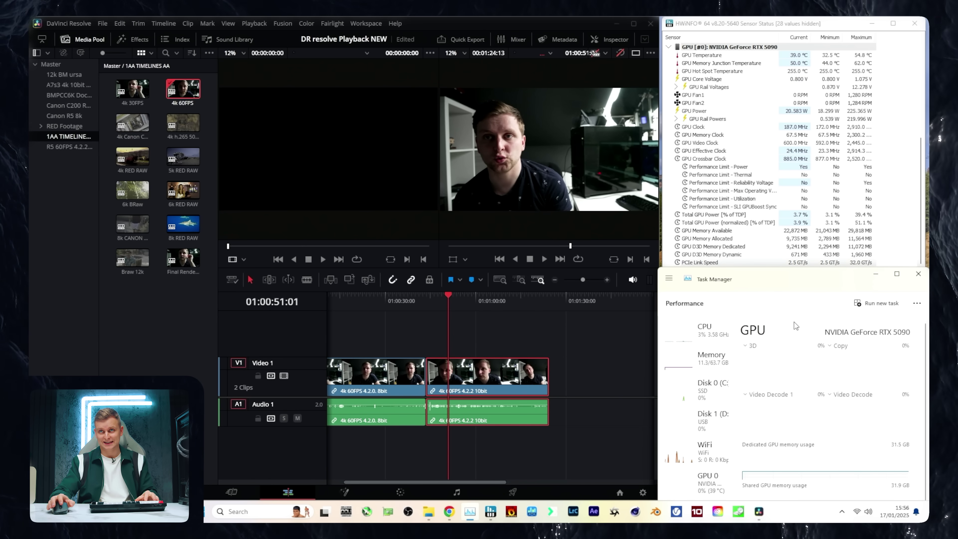
click(147, 103)
double_click(140, 99)
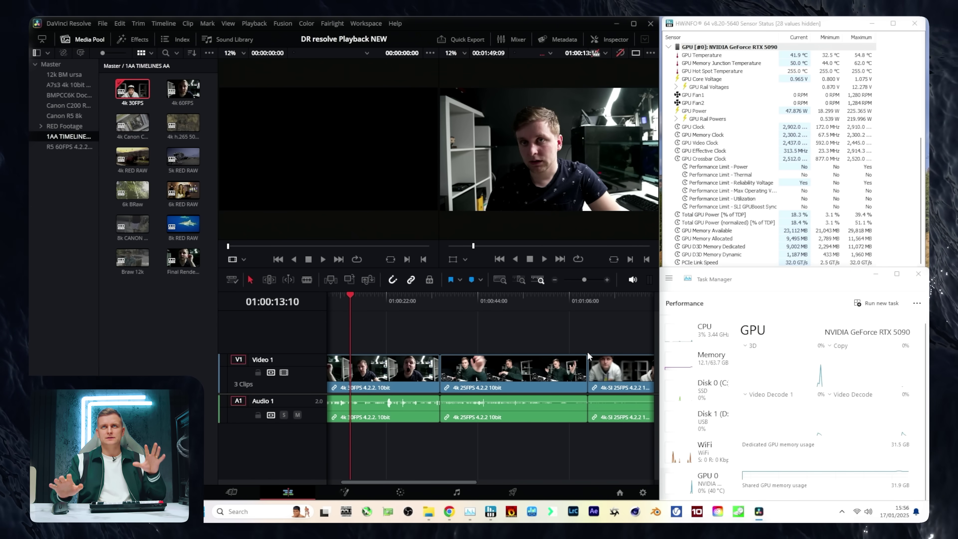
click(620, 54)
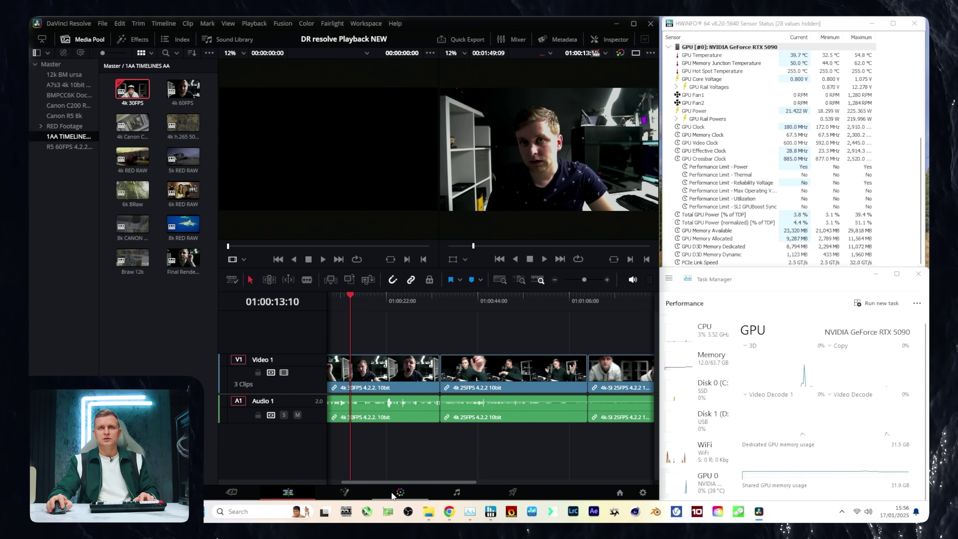
click(400, 493)
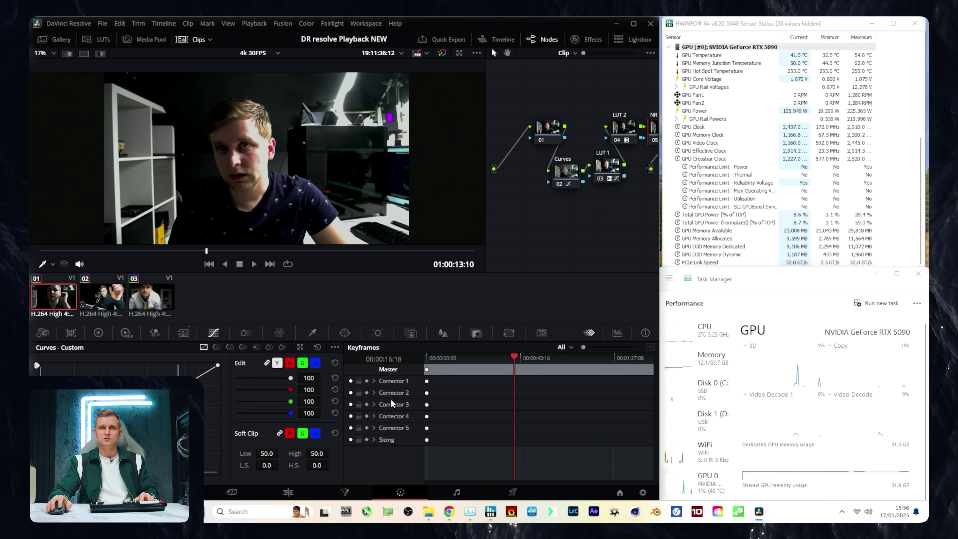
click(247, 486)
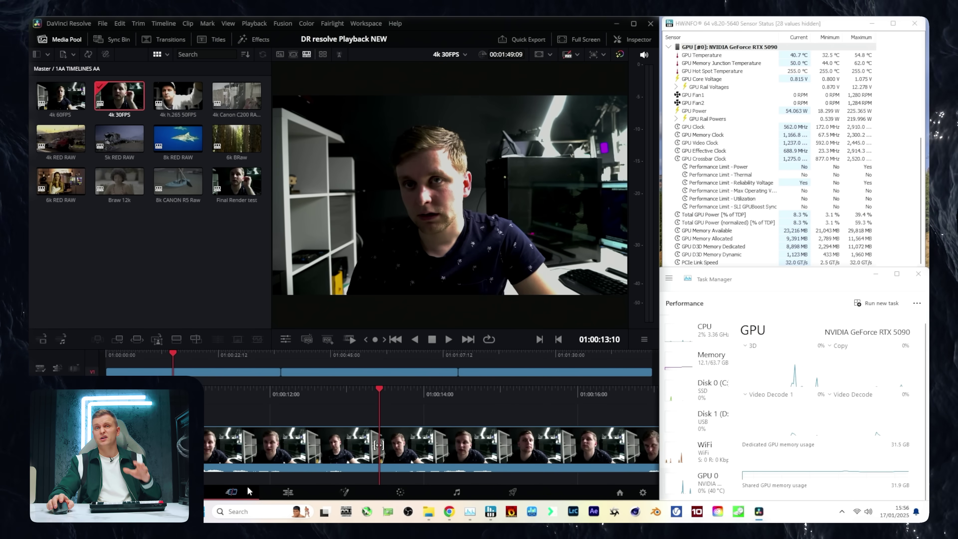
click(302, 494)
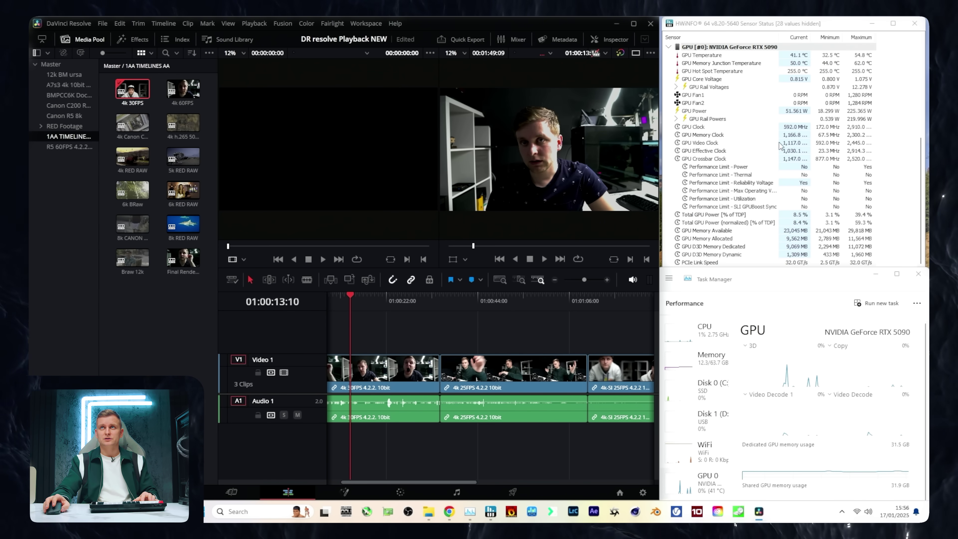
click(794, 169)
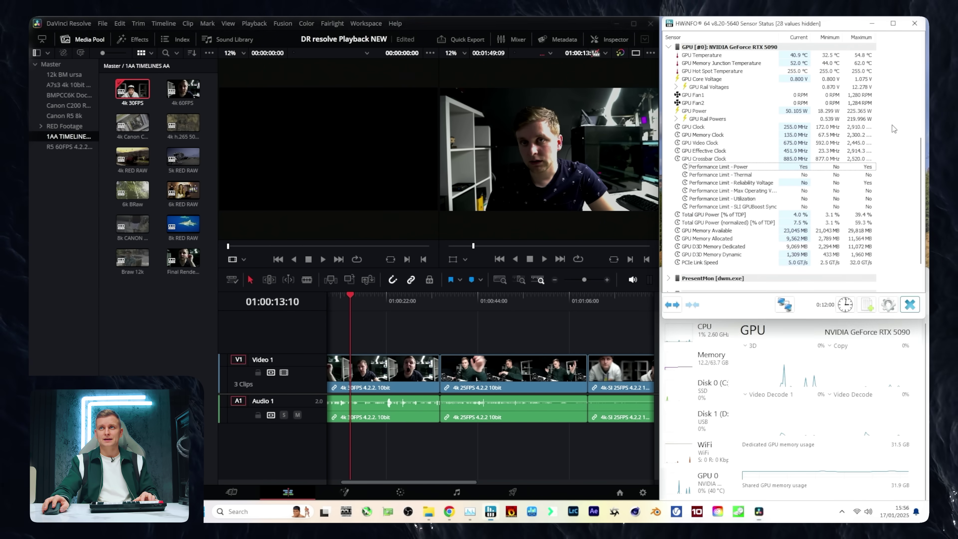
mouse_move(745, 201)
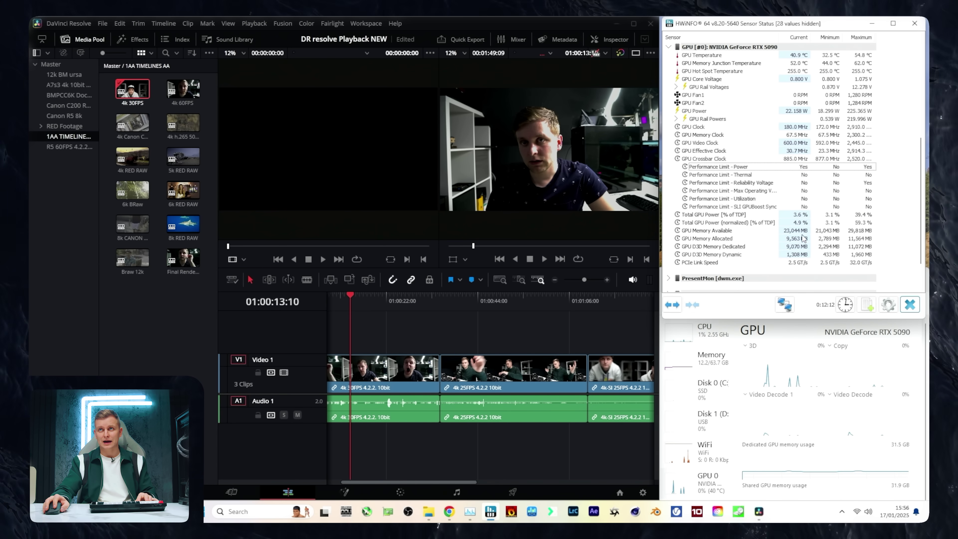
click(799, 325)
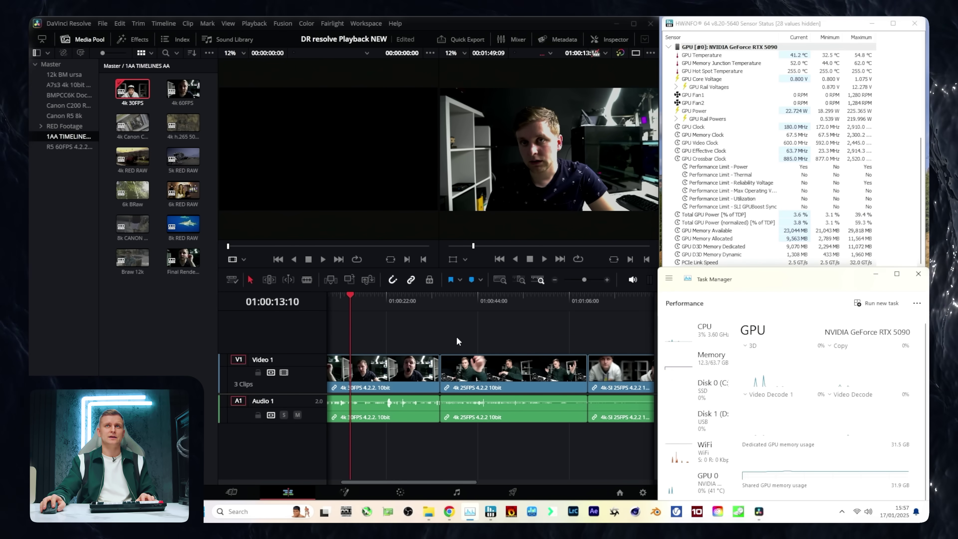
click(457, 342)
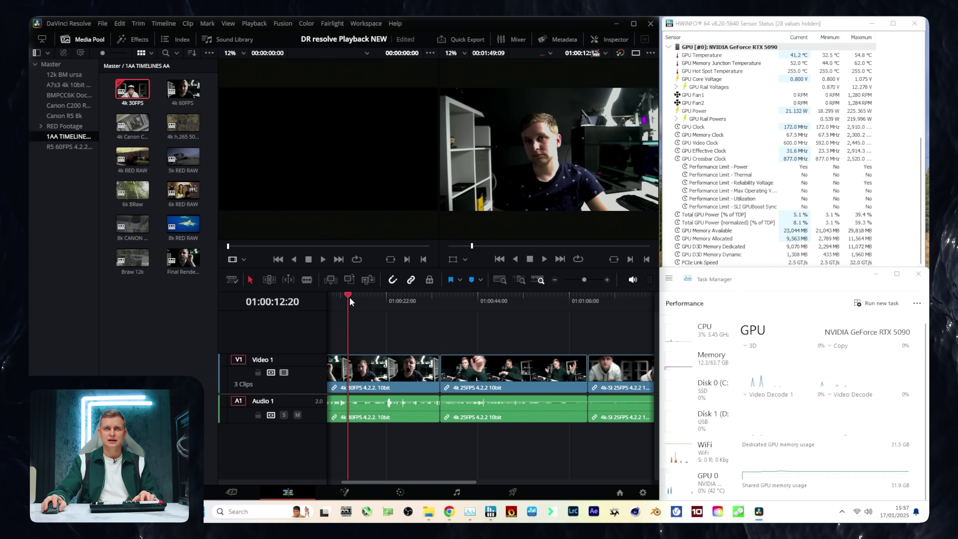
Step: Play the 4k 30FPS timeline from its start, scrub back, then play and stop at 01:00:16:20
key(Home)
key(space)
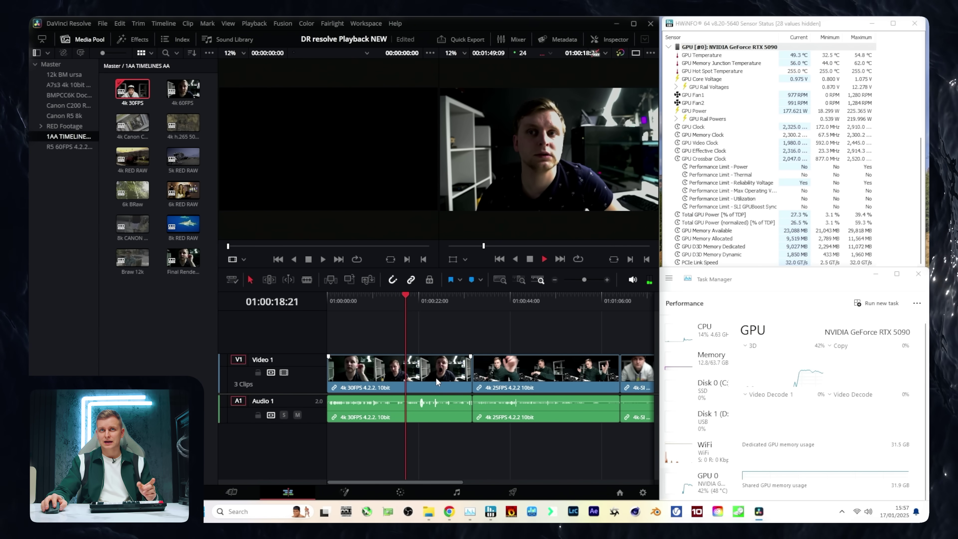
drag(433, 297, 374, 321)
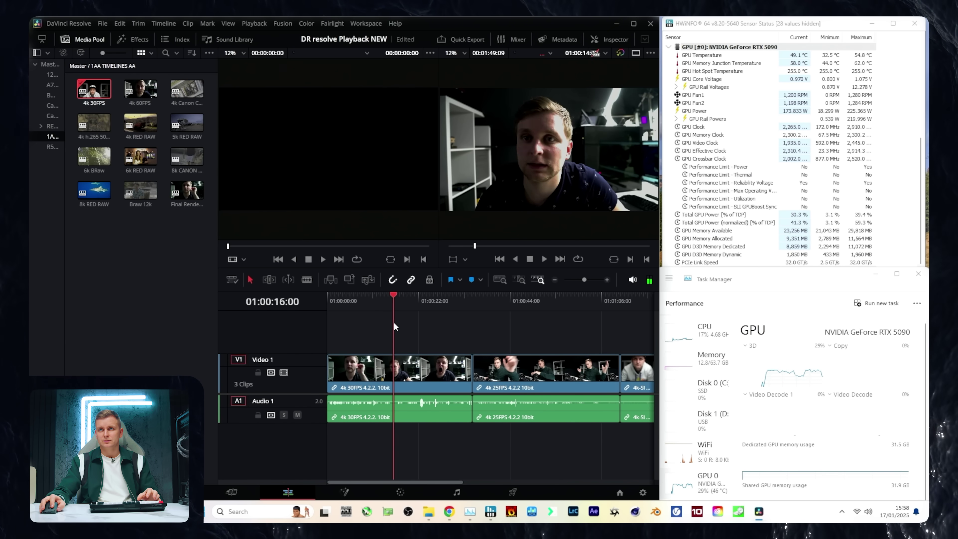
key(space)
key(space)
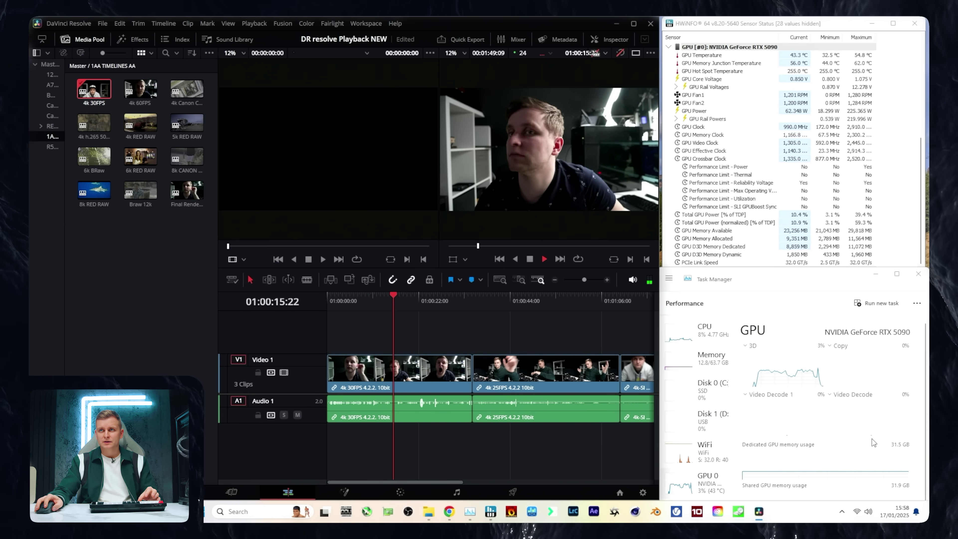
key(space)
key(space)
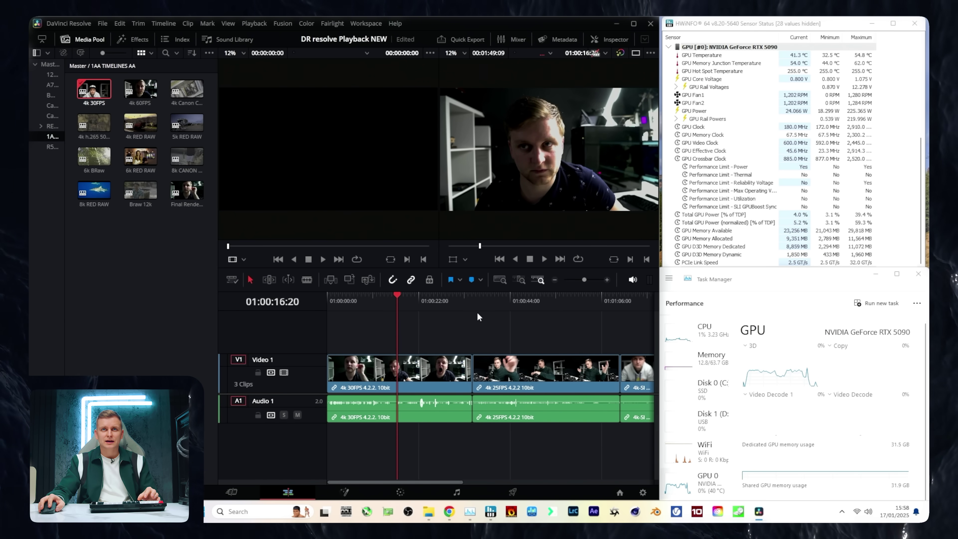
Step: Review the first clip's details in the Metadata panel, then close it
click(434, 368)
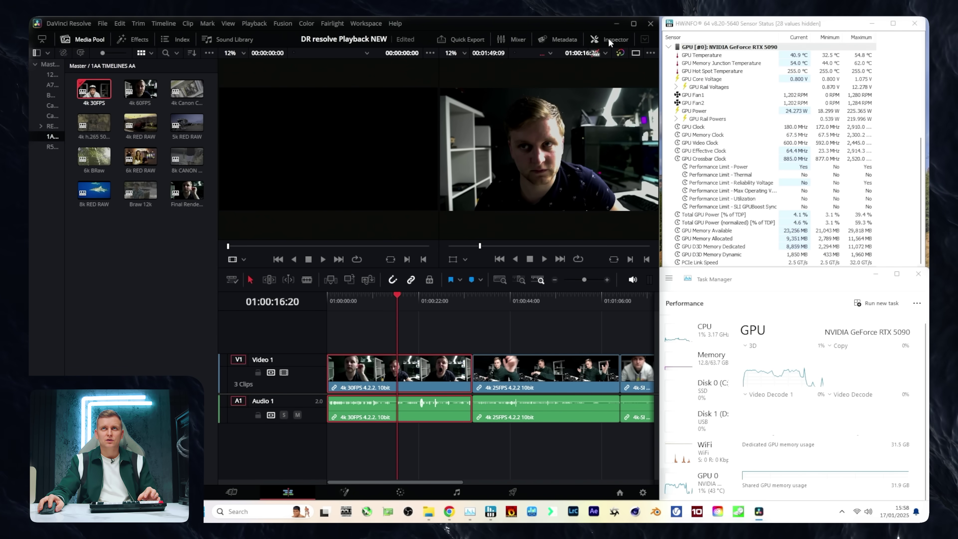
click(565, 38)
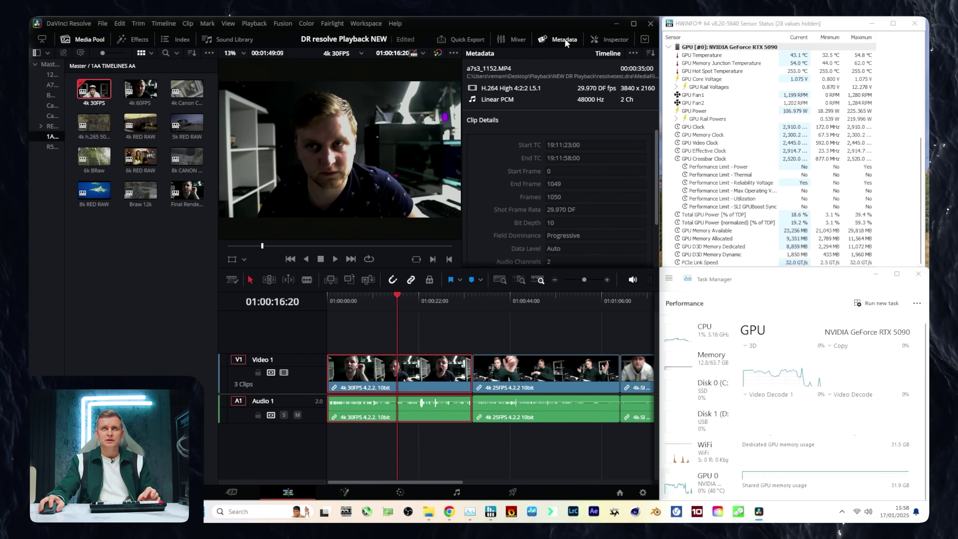
click(551, 45)
Step: Play and scrub through the second clip, then resume playback from about 01:00:31
click(489, 372)
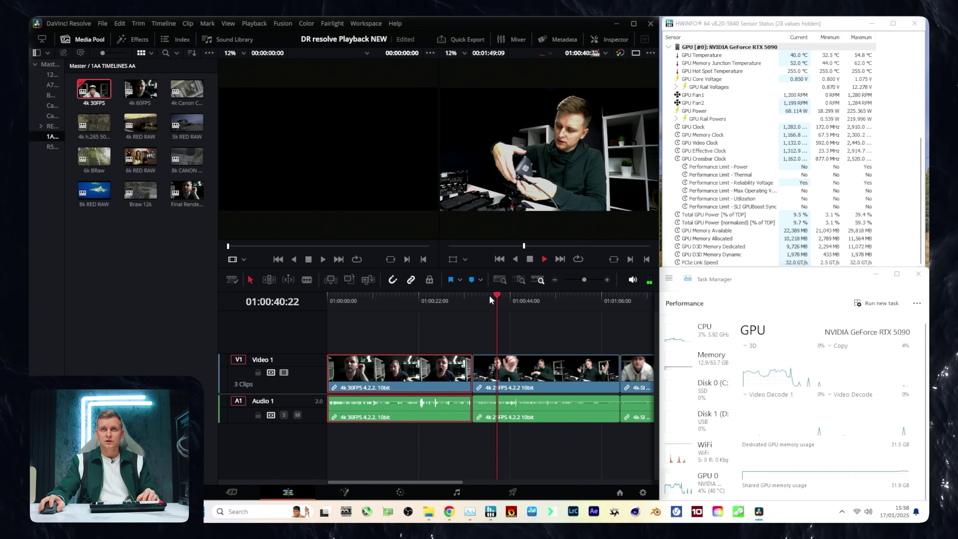
key(space)
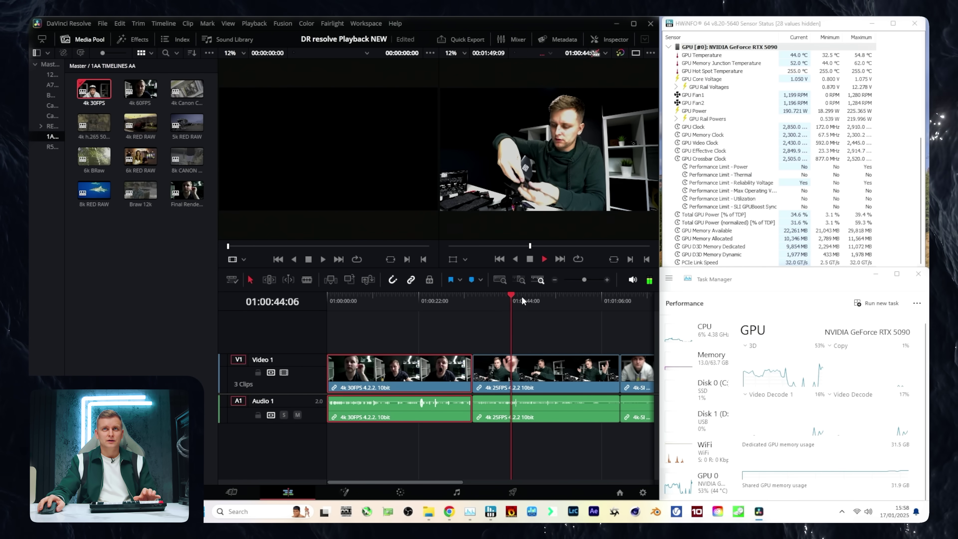
key(space)
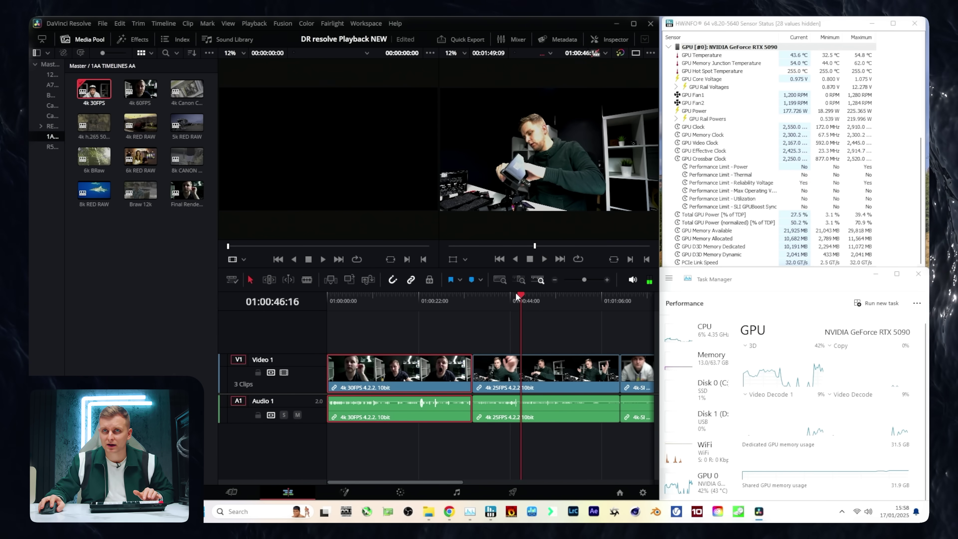
mouse_move(518, 297)
mouse_down()
mouse_move(588, 297)
mouse_move(504, 299)
mouse_up()
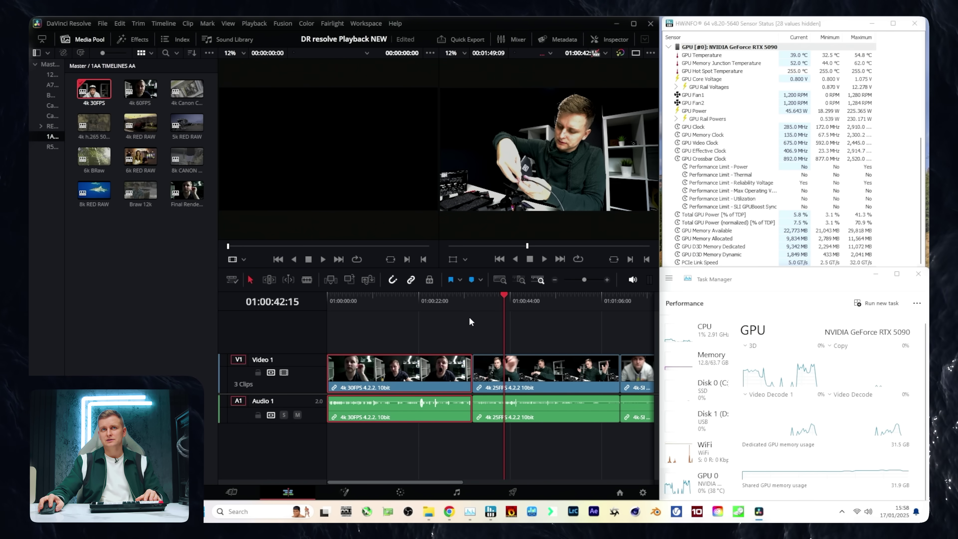
drag(450, 295, 395, 322)
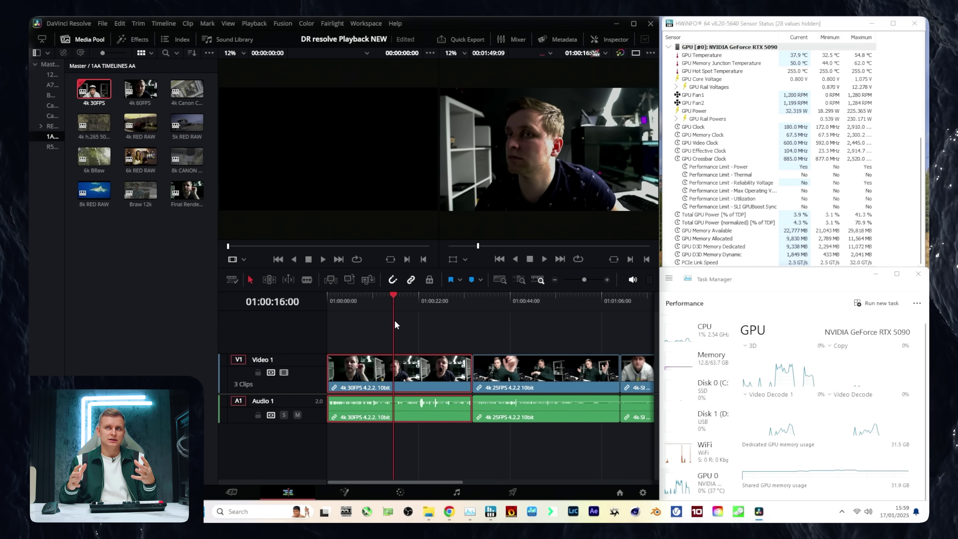
drag(395, 319, 455, 332)
key(space)
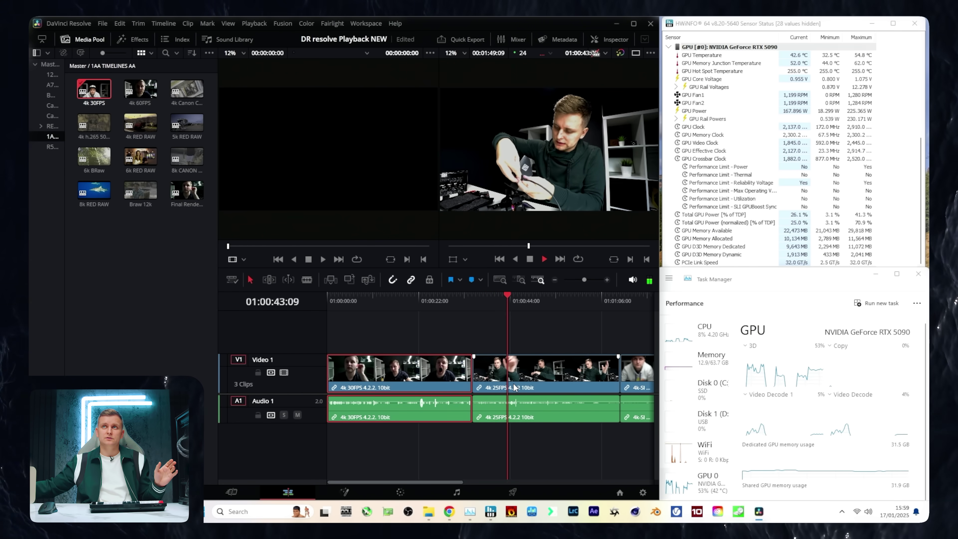
scroll(514, 387, down, 3)
Step: Scrub and play the 4k 30FPS timeline's third clip, replaying from 01:00:54 before stopping
mouse_move(451, 301)
mouse_down()
mouse_move(482, 301)
mouse_move(443, 310)
mouse_move(453, 308)
mouse_up()
key(space)
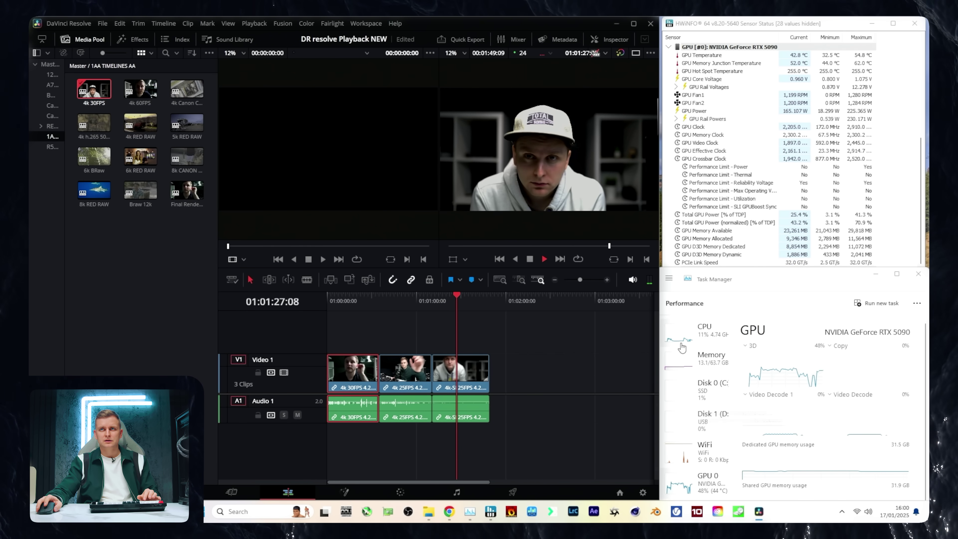
drag(473, 295, 456, 307)
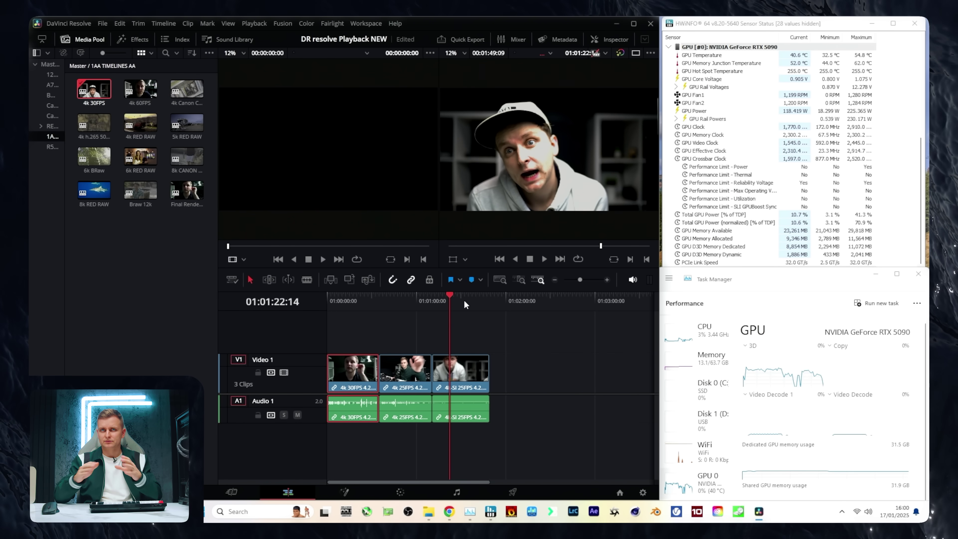
key(space)
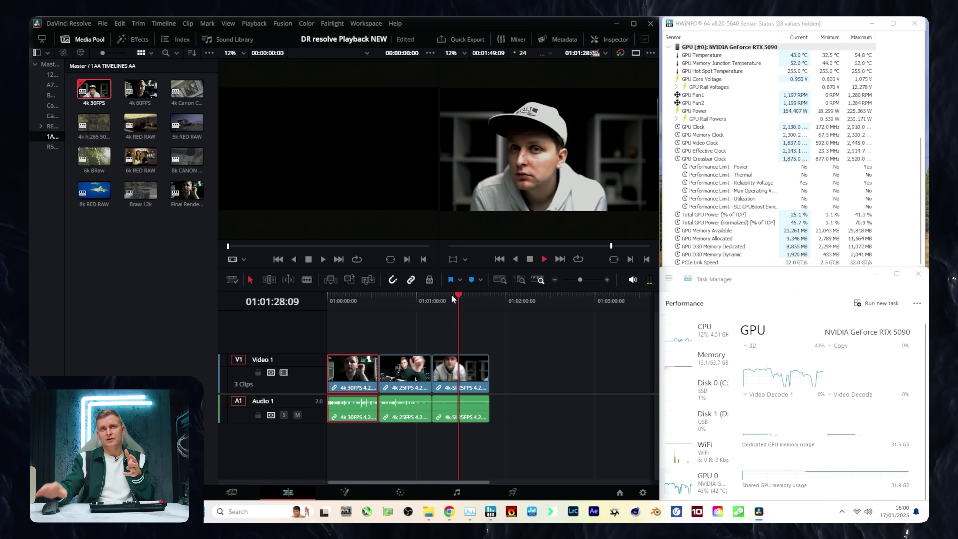
click(408, 300)
key(space)
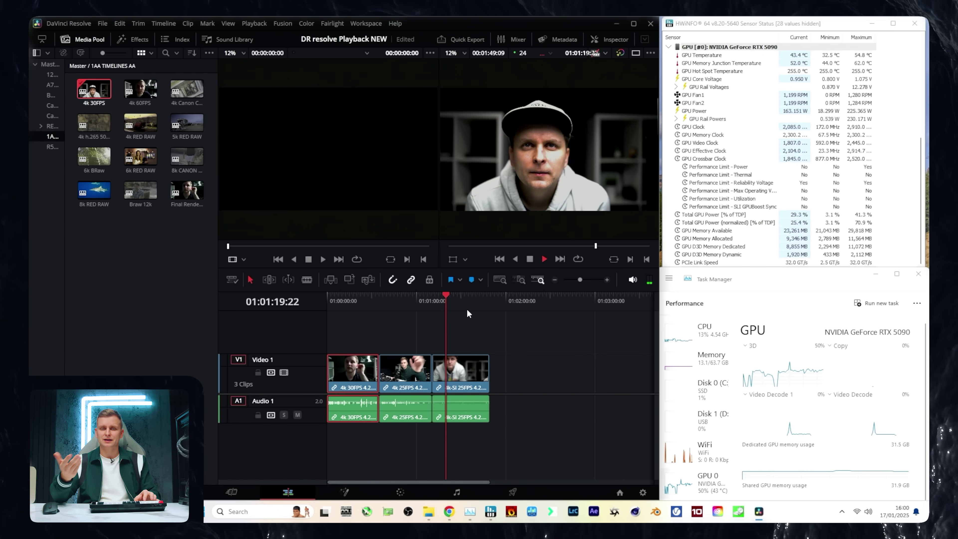
key(space)
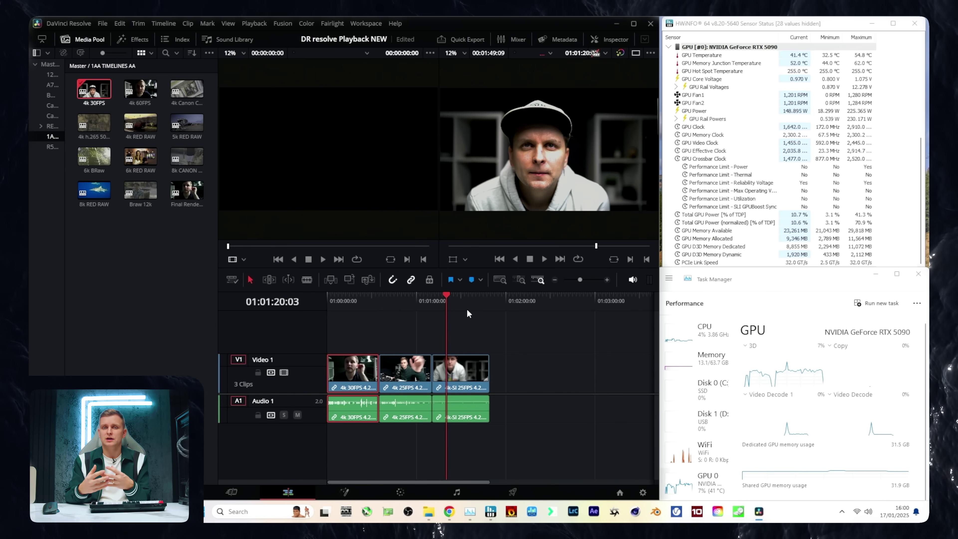
Step: Open the 4k 60FPS timeline and preview its second clip up to 01:01:01:18
double_click(141, 90)
drag(434, 298, 348, 328)
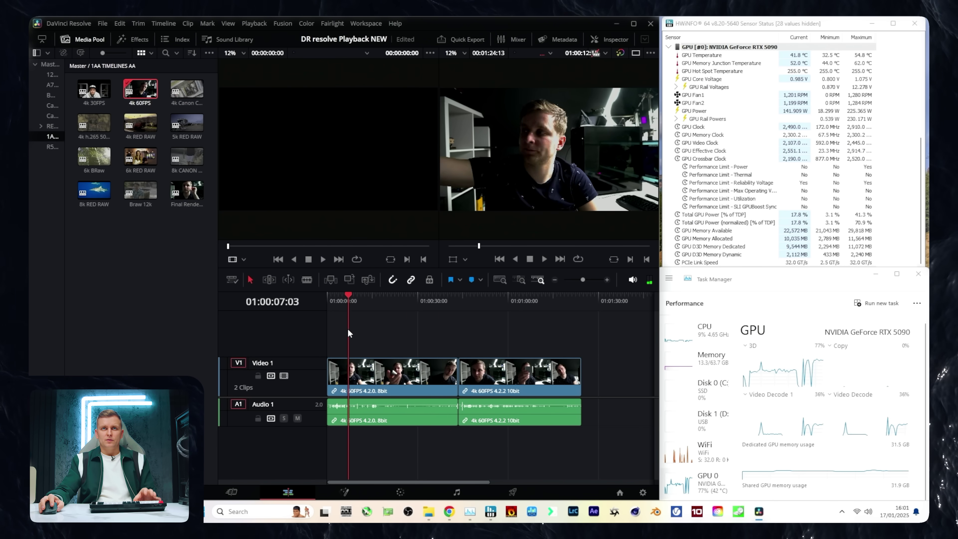
key(space)
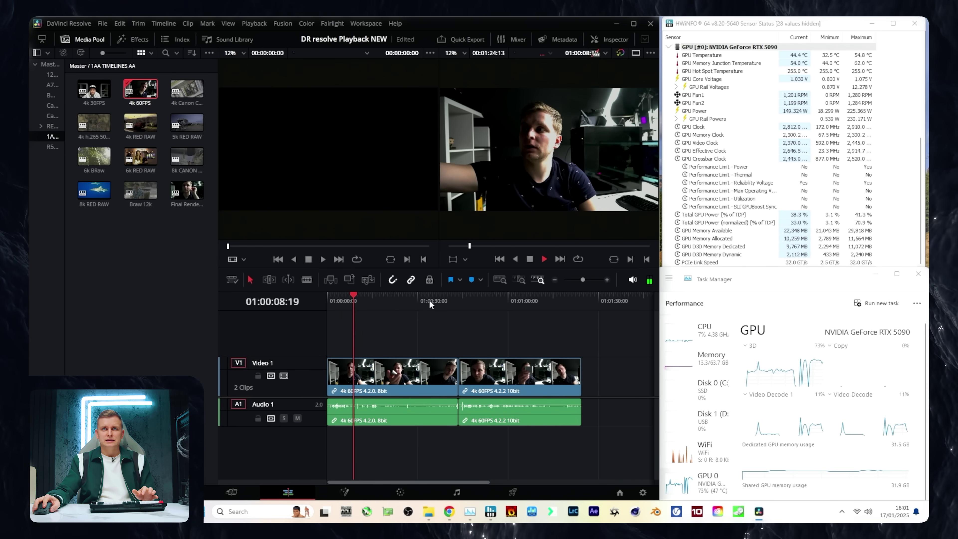
click(487, 296)
drag(487, 296, 563, 320)
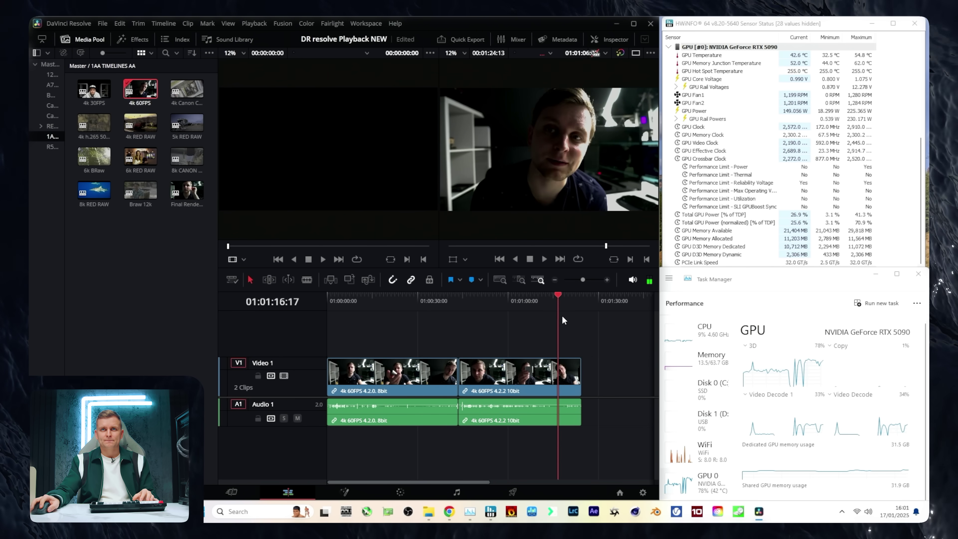
drag(484, 324, 527, 404)
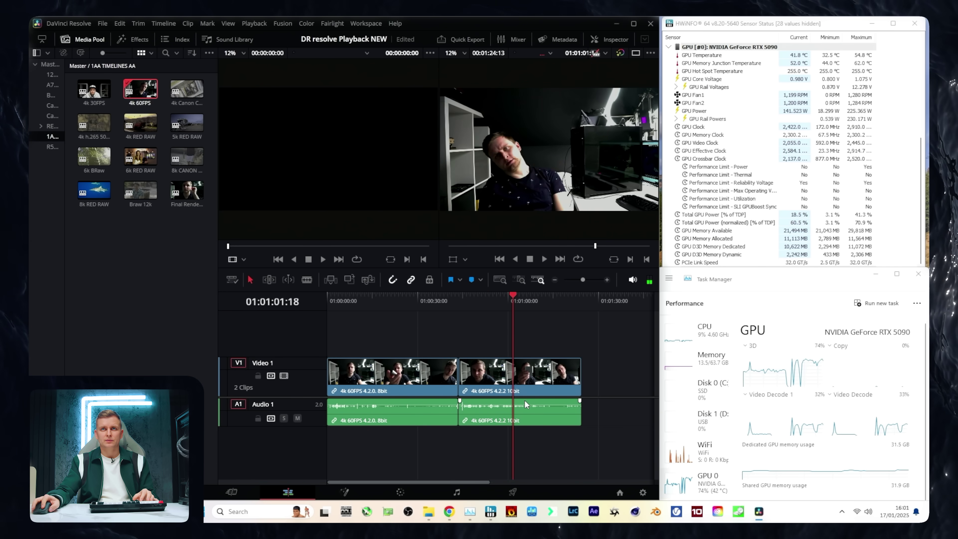
Step: Toggle the clip metadata, enlarge the viewer, scrub to about 01:00:59, and reopen the 4k 30FPS timeline
click(560, 39)
click(561, 37)
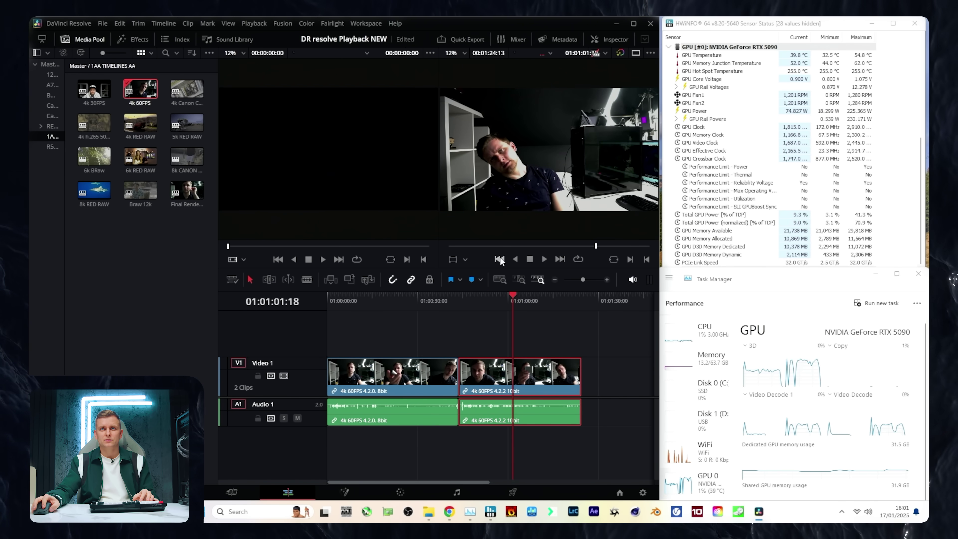
drag(479, 290, 509, 308)
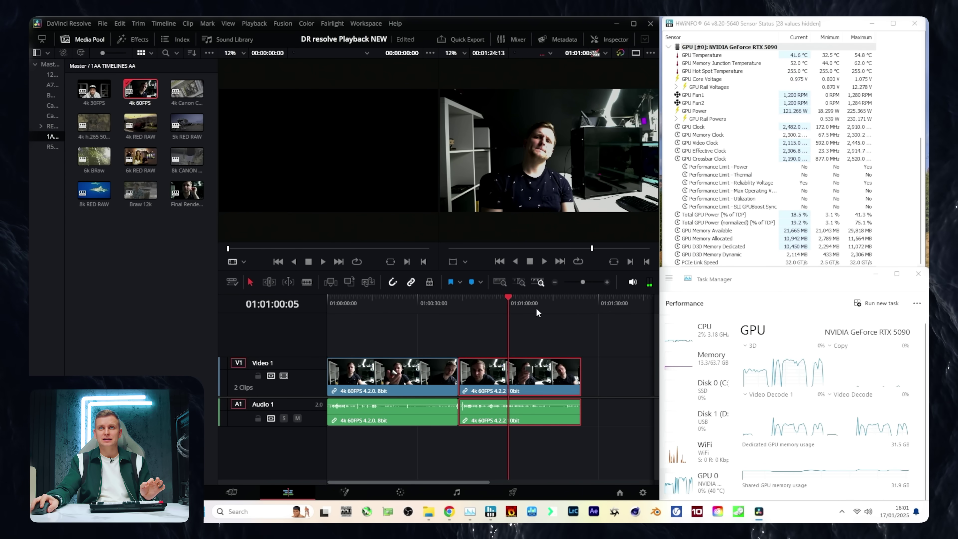
drag(543, 300, 507, 357)
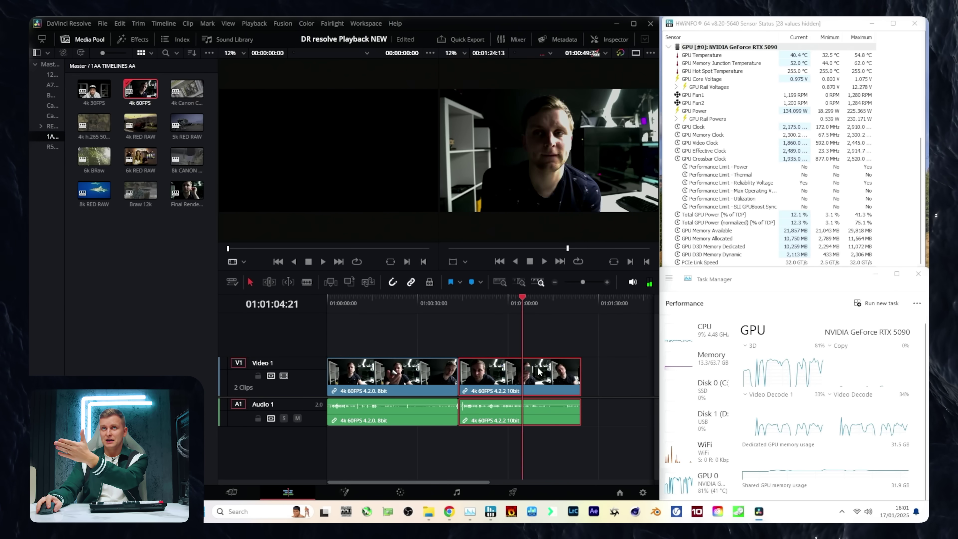
drag(554, 373, 504, 378)
double_click(96, 94)
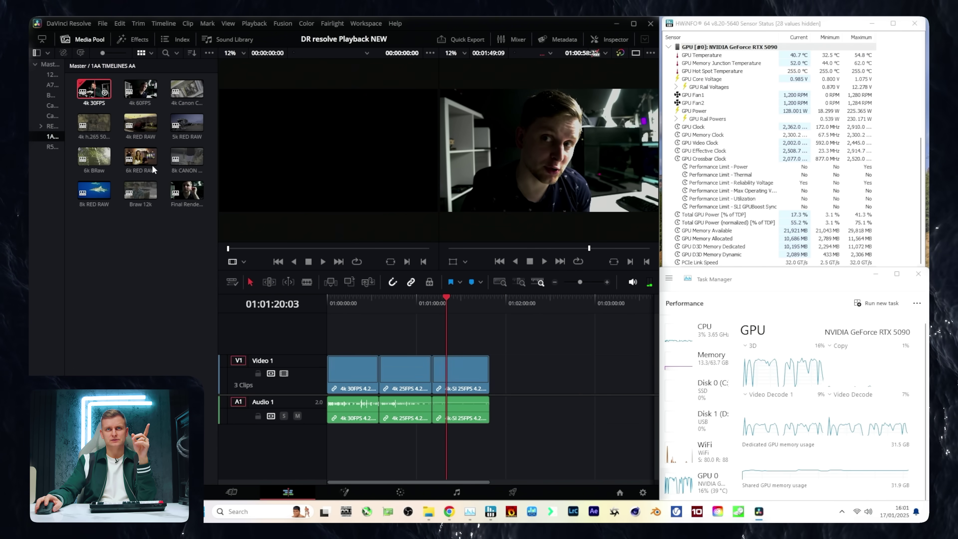
drag(370, 302, 344, 301)
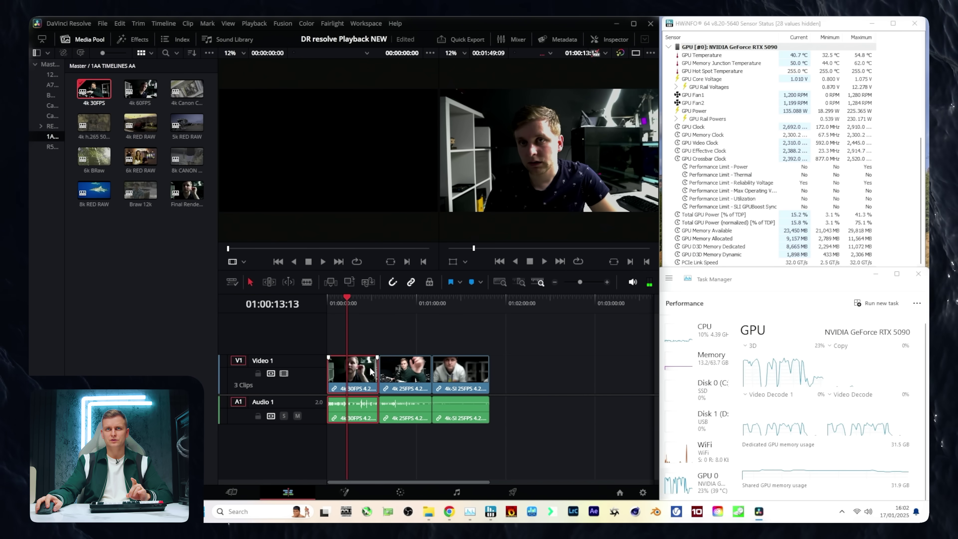
click(559, 39)
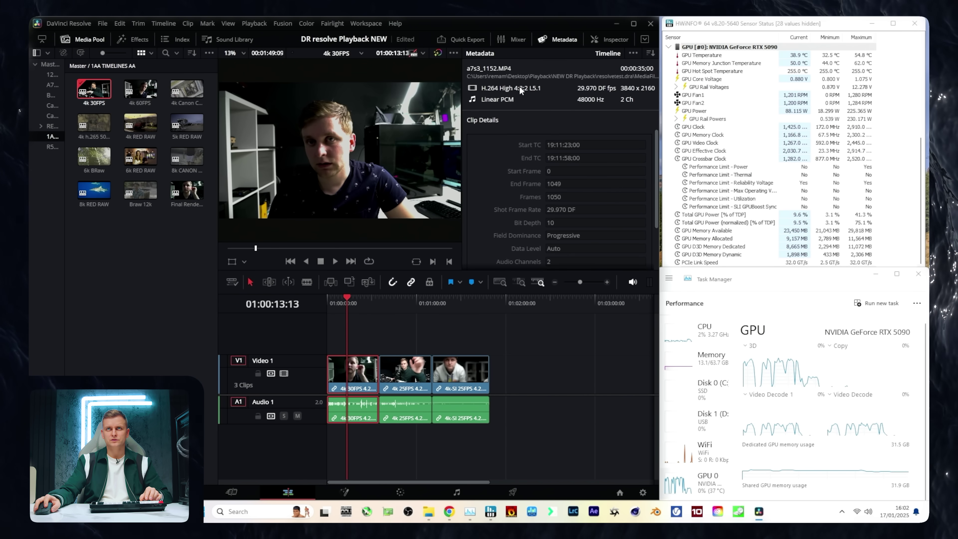
click(561, 40)
key(space)
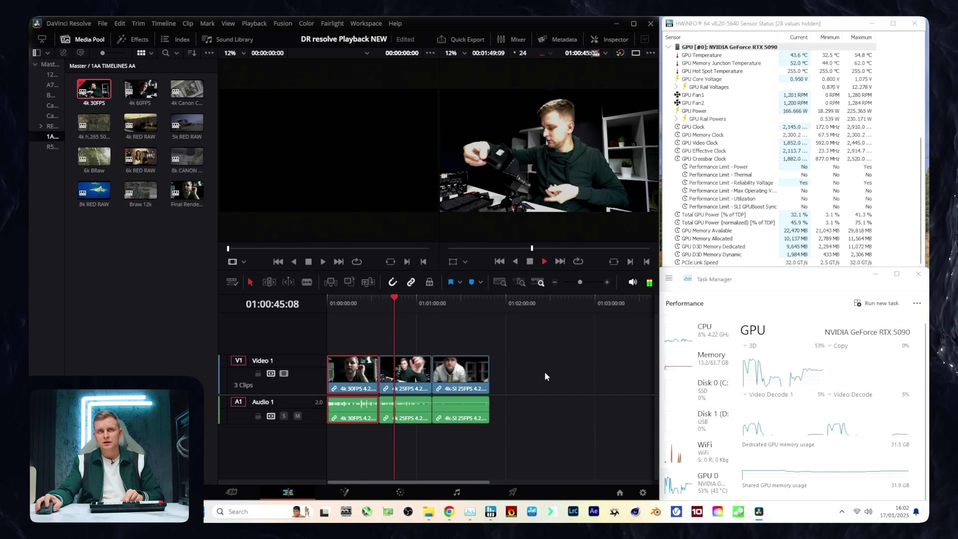
click(355, 295)
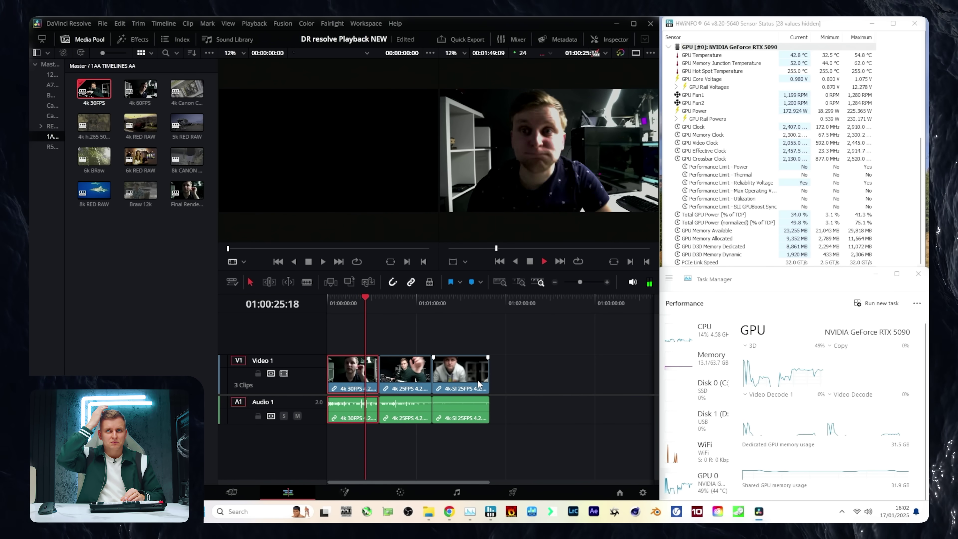
key(space)
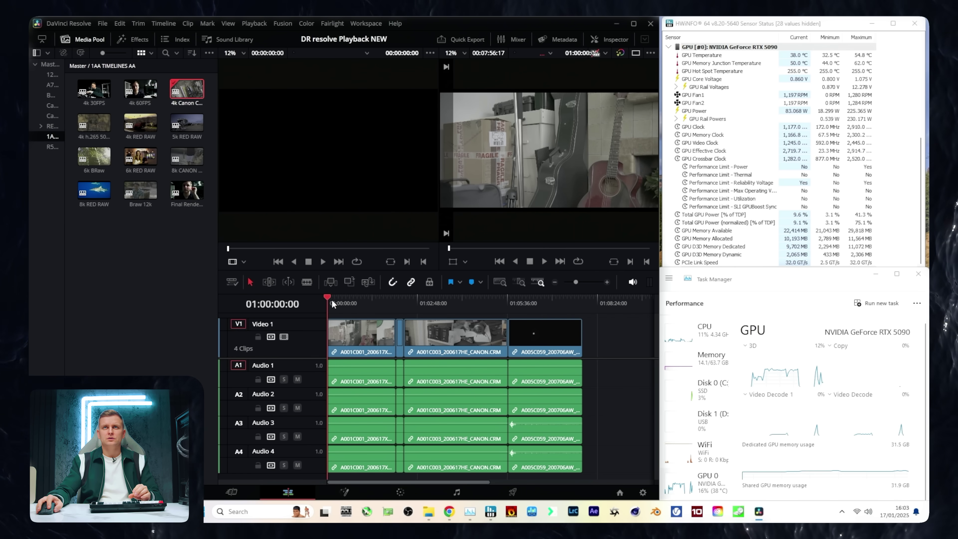
drag(331, 299, 358, 326)
Step: Play the Canon timeline, jumping to 01:03:01:03 in the second clip and previewing further ahead
key(space)
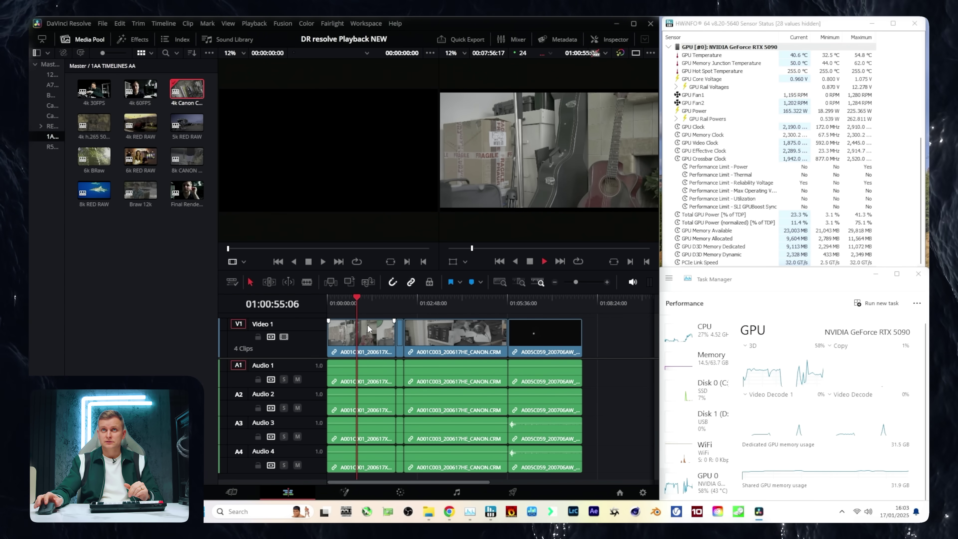
click(424, 296)
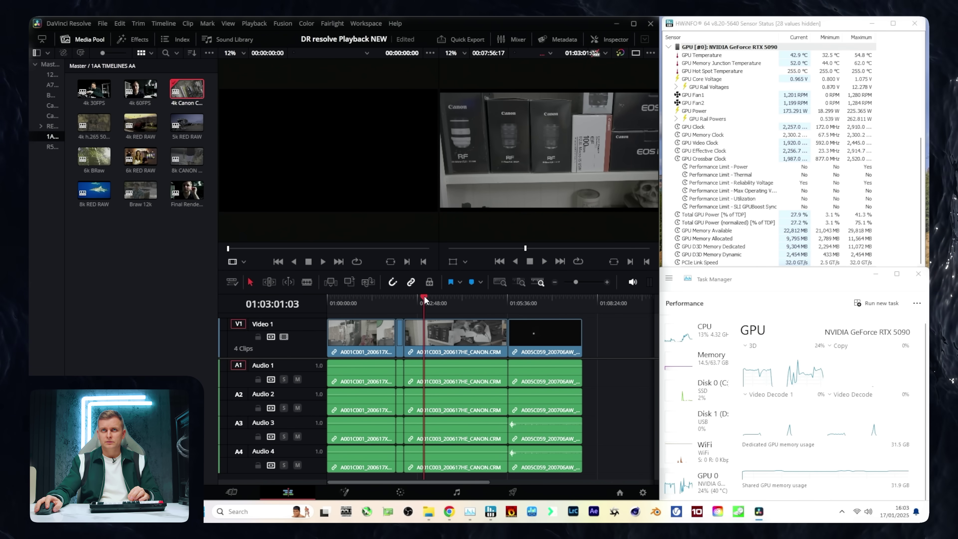
key(space)
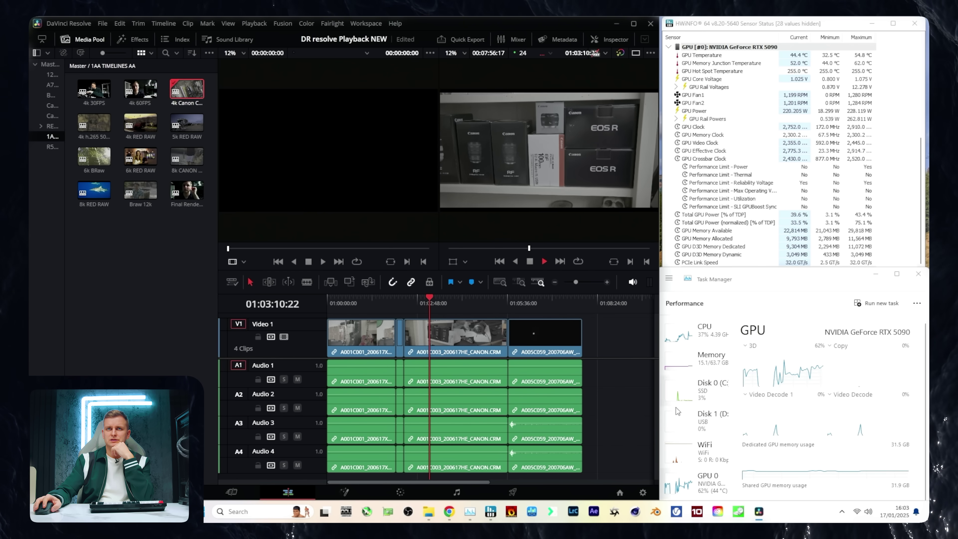
drag(437, 297, 500, 297)
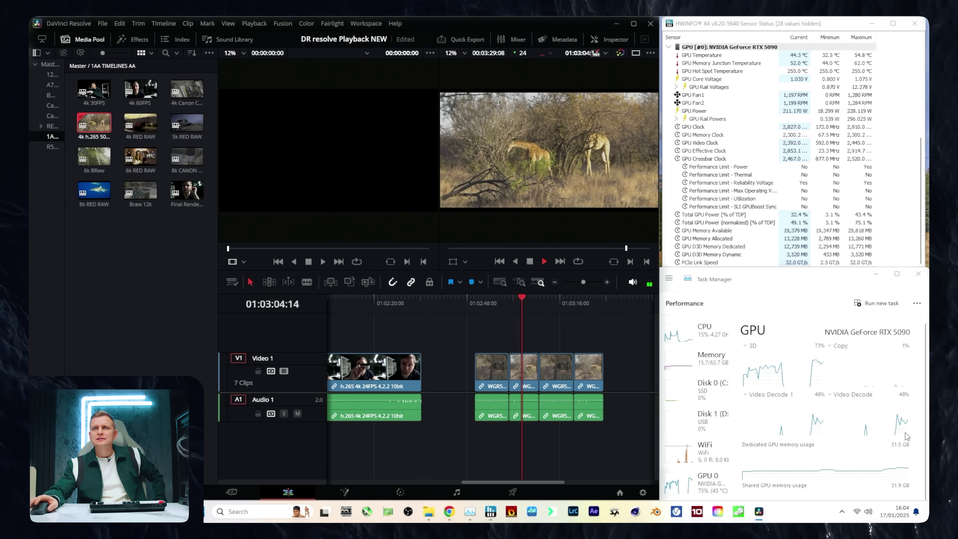
Step: Scrub and play the H.265 timeline, jumping between about 01:03:13, 01:02:19 and 01:02:52
drag(604, 304, 382, 351)
key(space)
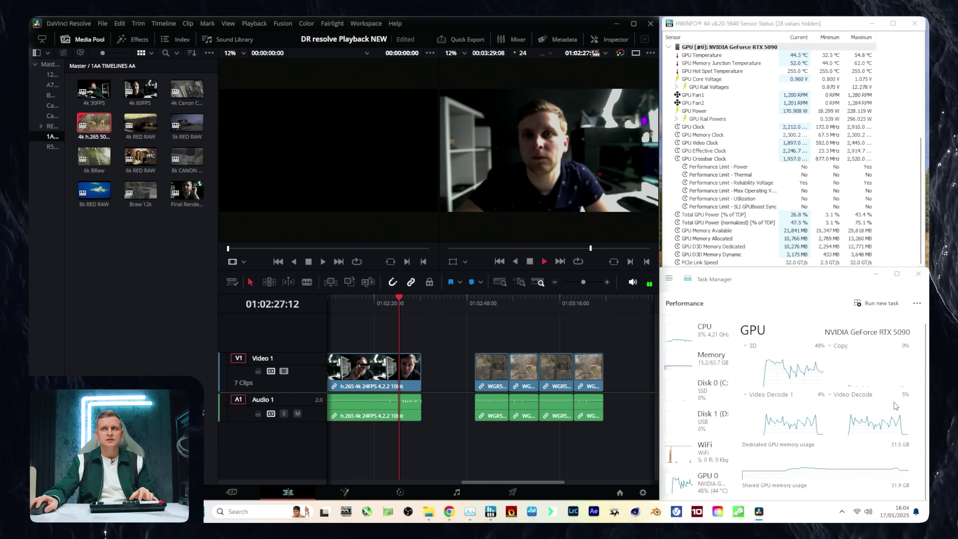
click(372, 297)
drag(370, 298, 424, 310)
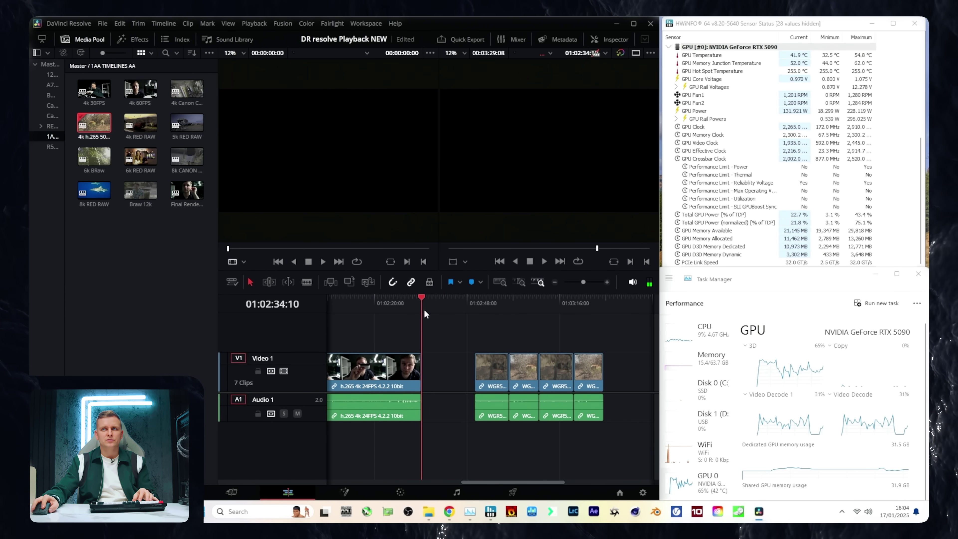
key(space)
click(482, 296)
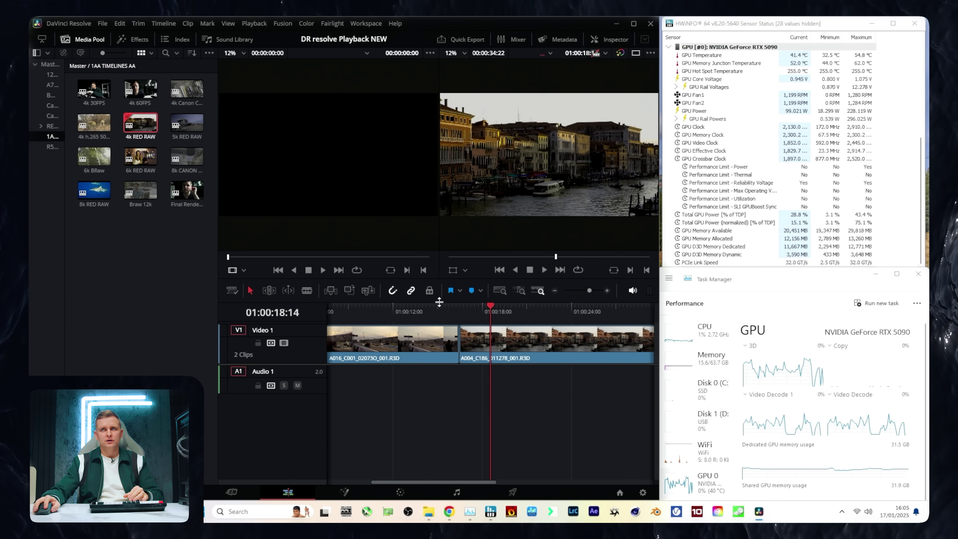
Step: Preview the 4k RED RAW clips to 01:00:22, then play the 5k RED RAW clip from 01:00:06:15
drag(433, 303, 580, 341)
drag(510, 340, 541, 348)
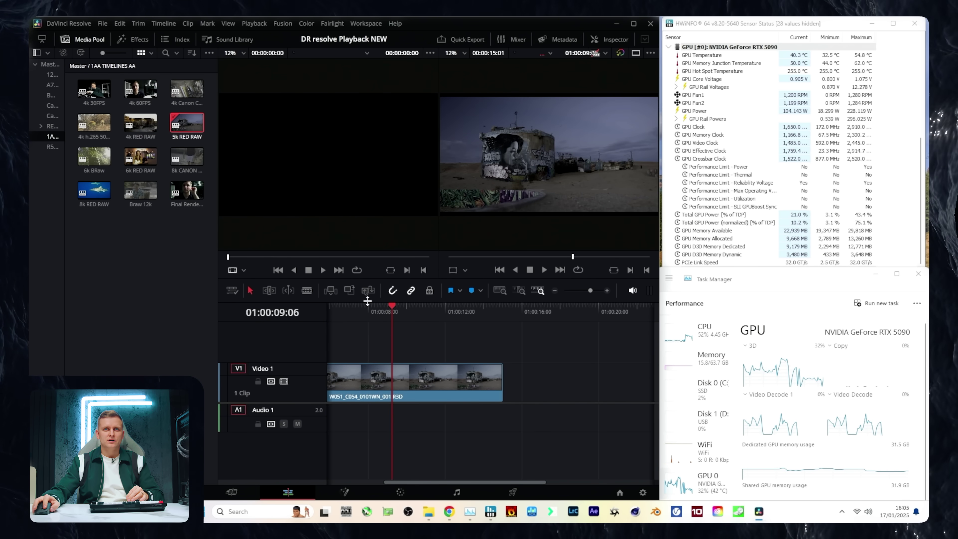
drag(347, 307, 461, 341)
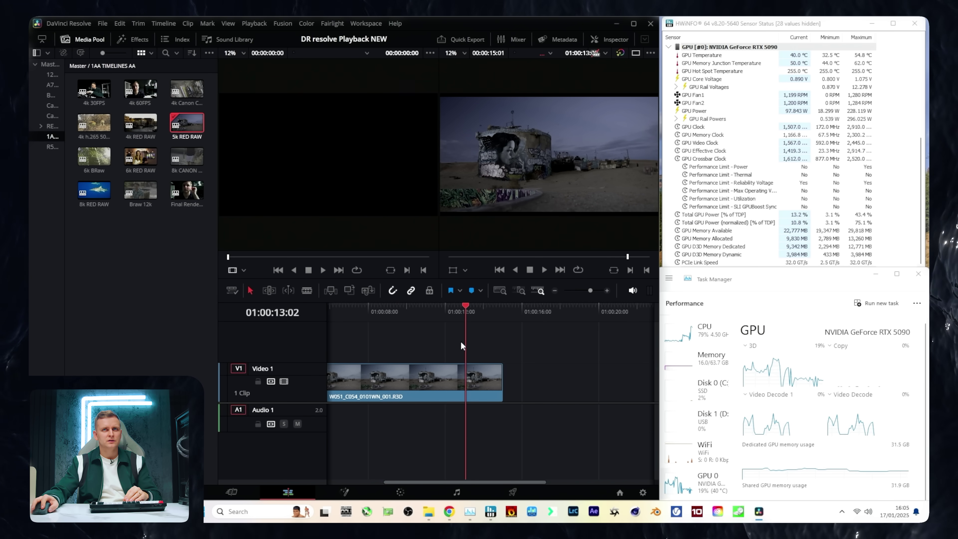
click(341, 337)
key(space)
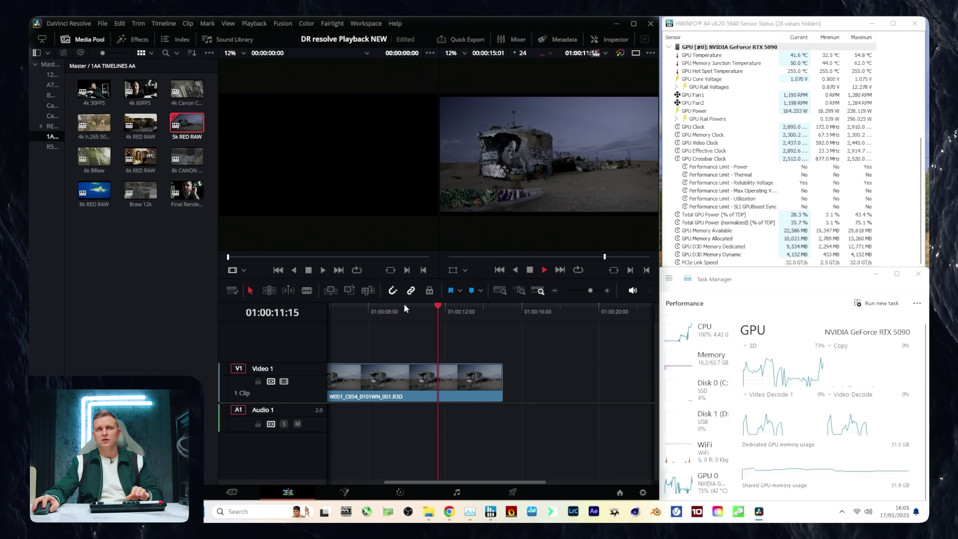
key(space)
Step: Preview the 6k BRaw forest footage from about 01:00:31 to 01:01:25, then back to 01:00:55
click(347, 305)
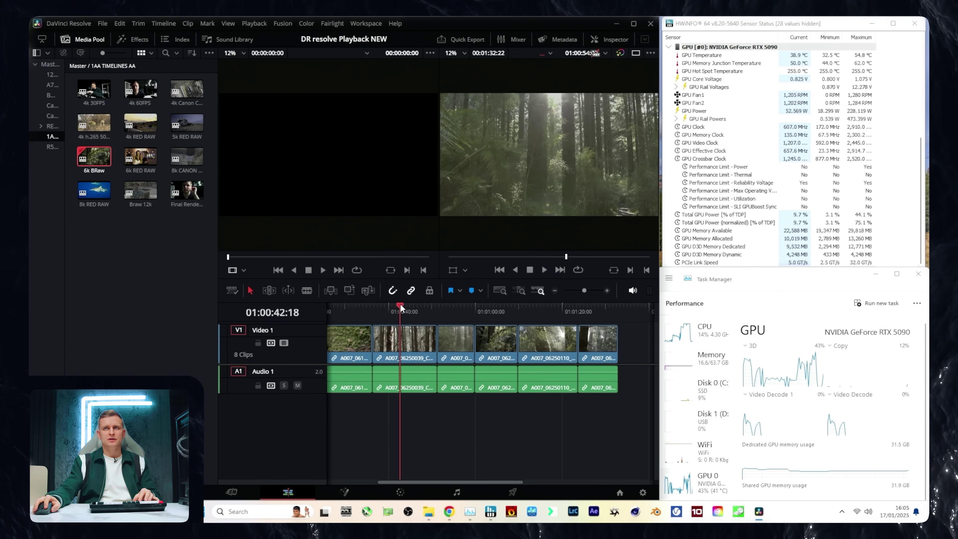
drag(401, 308, 468, 321)
drag(536, 331, 440, 342)
drag(552, 350, 454, 351)
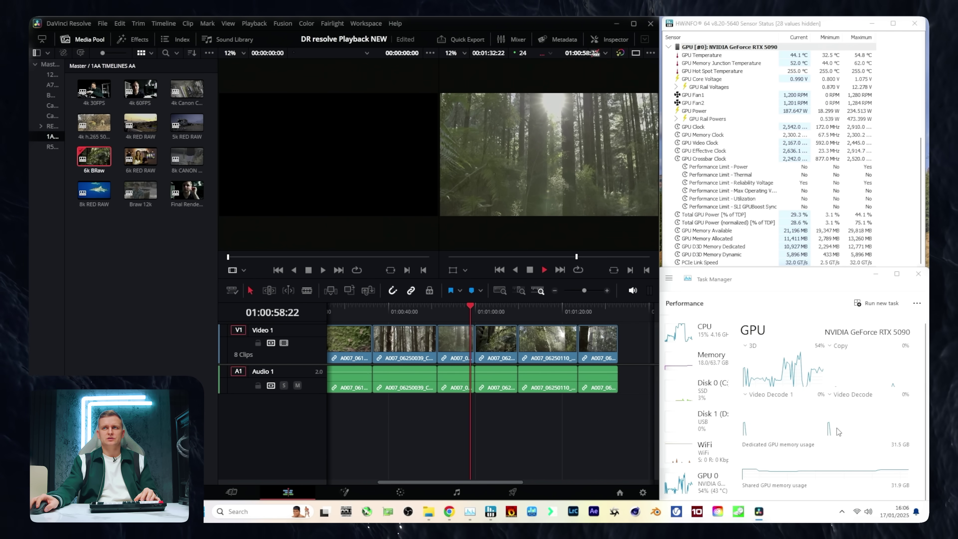
Step: Preview the 6k BRaw forest footage and 6k RED RAW clip, then open the 8k Canon timeline
drag(522, 321, 482, 323)
key(space)
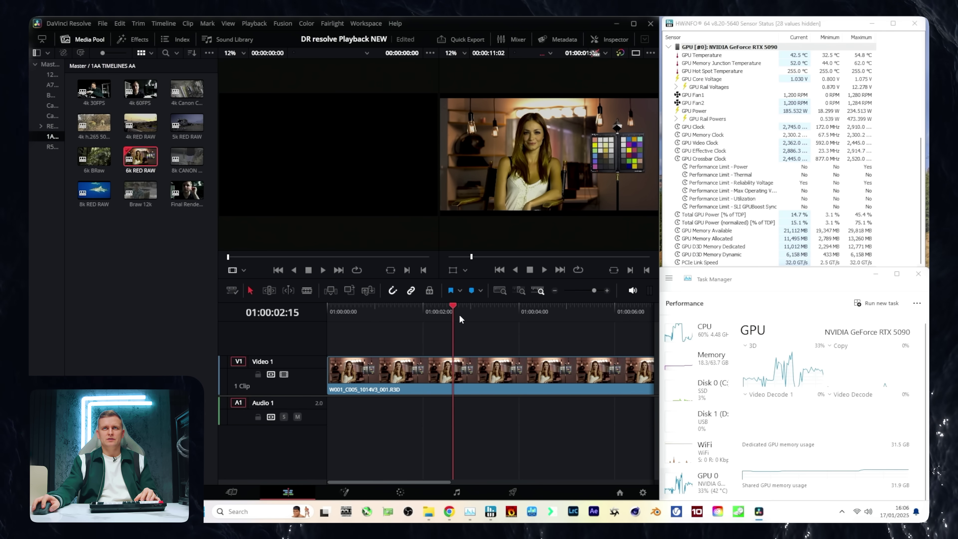
drag(460, 319, 527, 328)
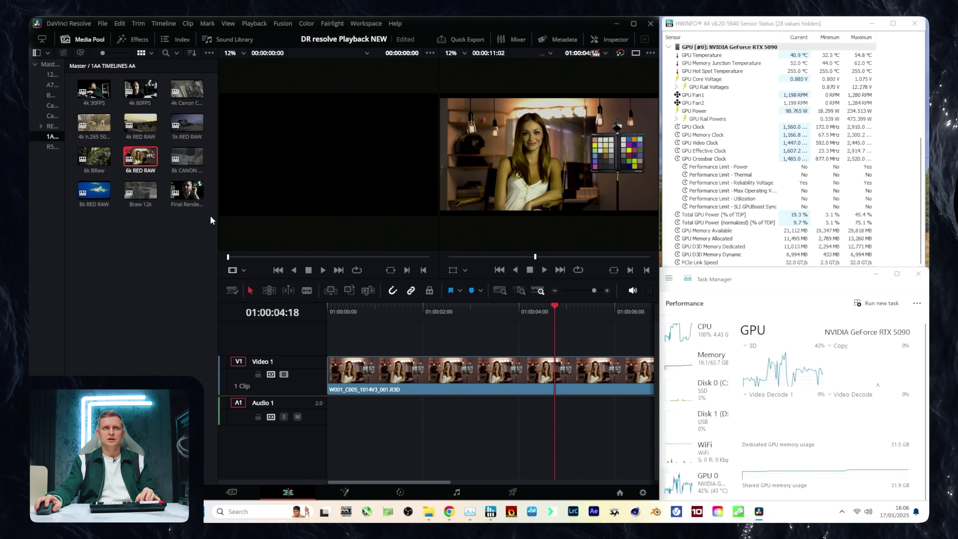
double_click(193, 153)
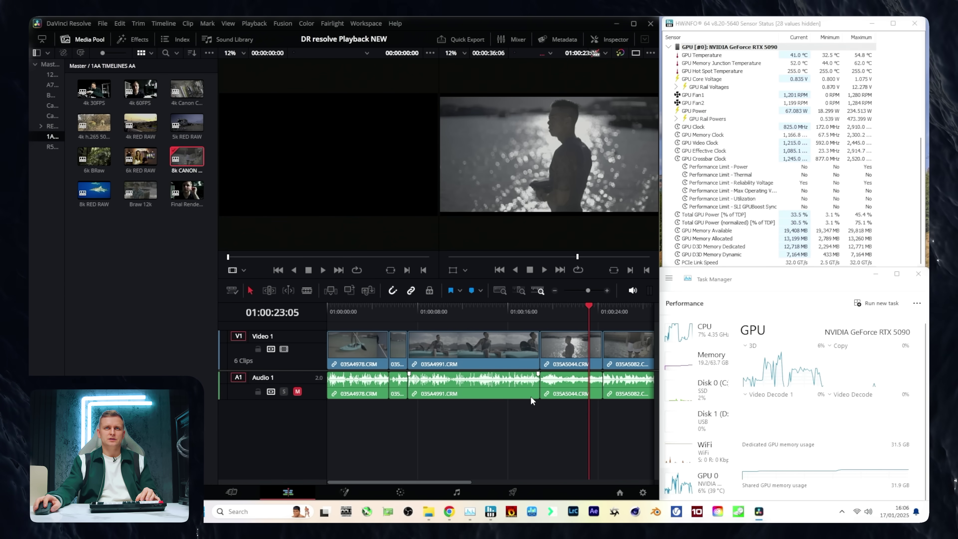
Step: Scrub and play the 8k Canon CRM clips, then scrub the 8k RED RAW timeline from its start
drag(365, 305, 337, 305)
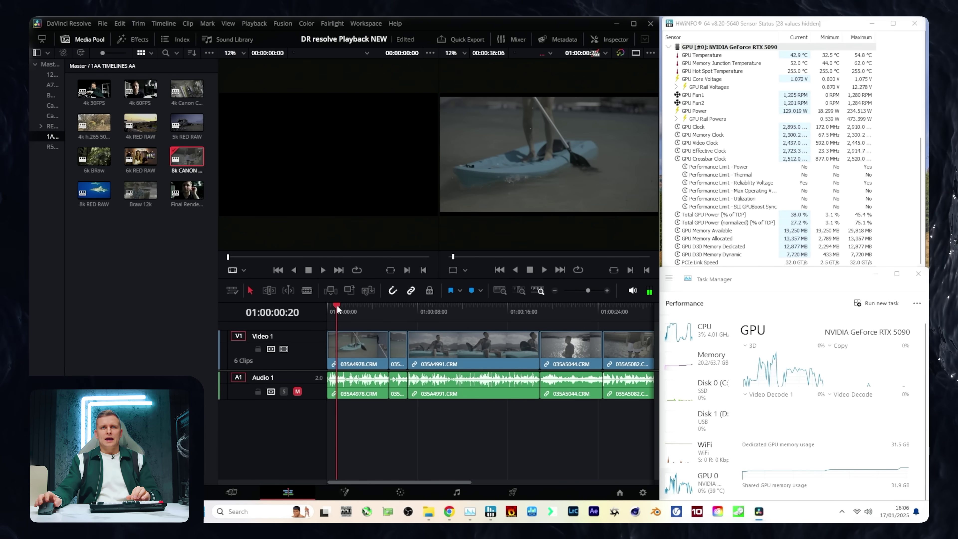
key(space)
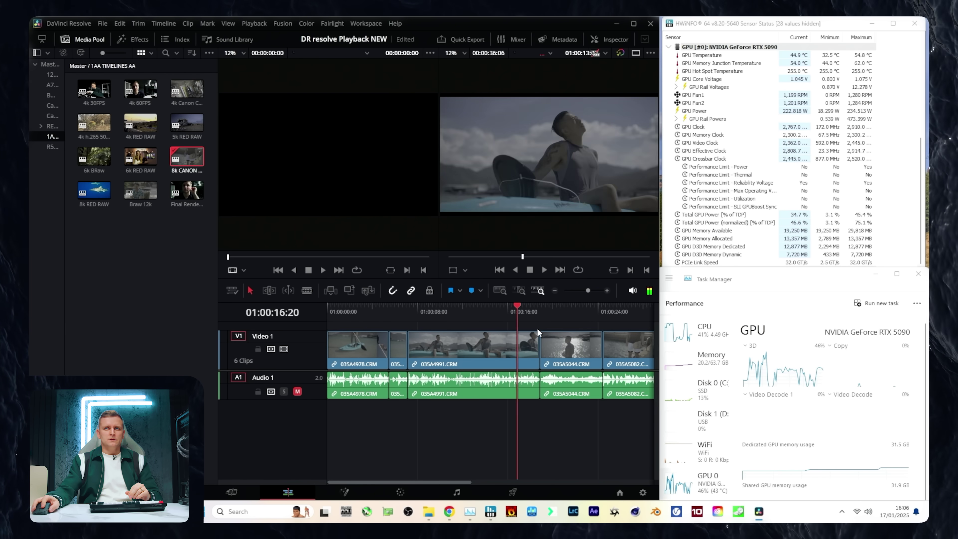
drag(536, 328, 407, 323)
drag(527, 350, 468, 379)
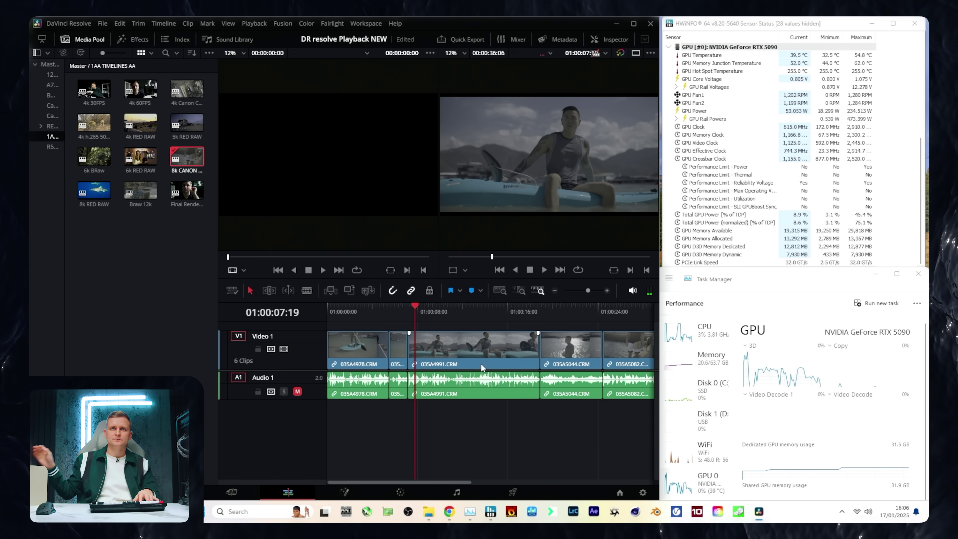
key(space)
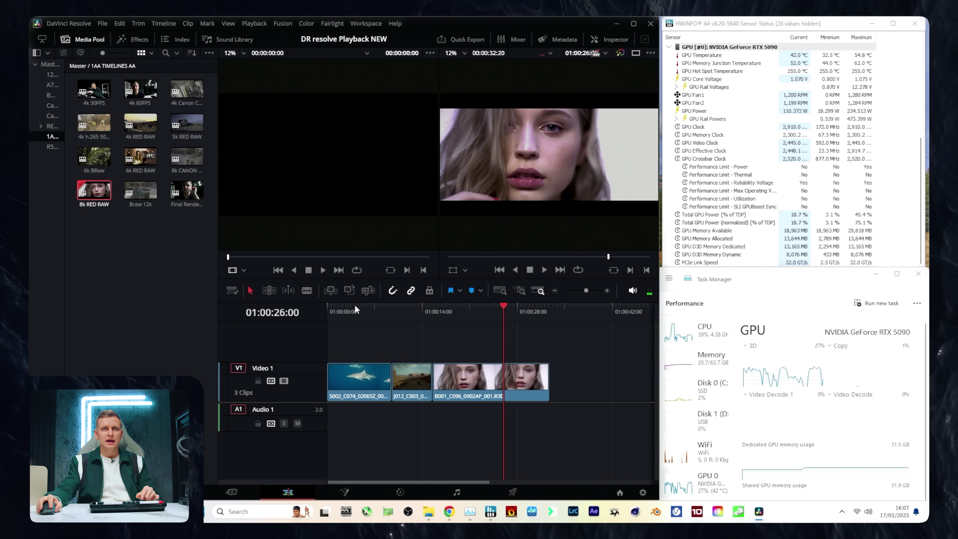
drag(355, 309, 449, 347)
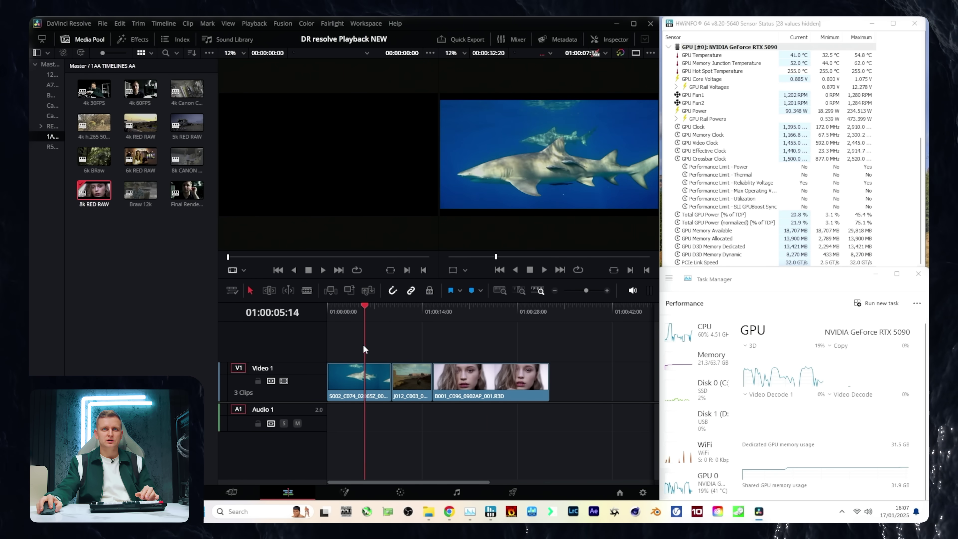
Step: Resume playing the 8k RED RAW timeline from about 01:00:03:00
drag(363, 345, 342, 350)
key(space)
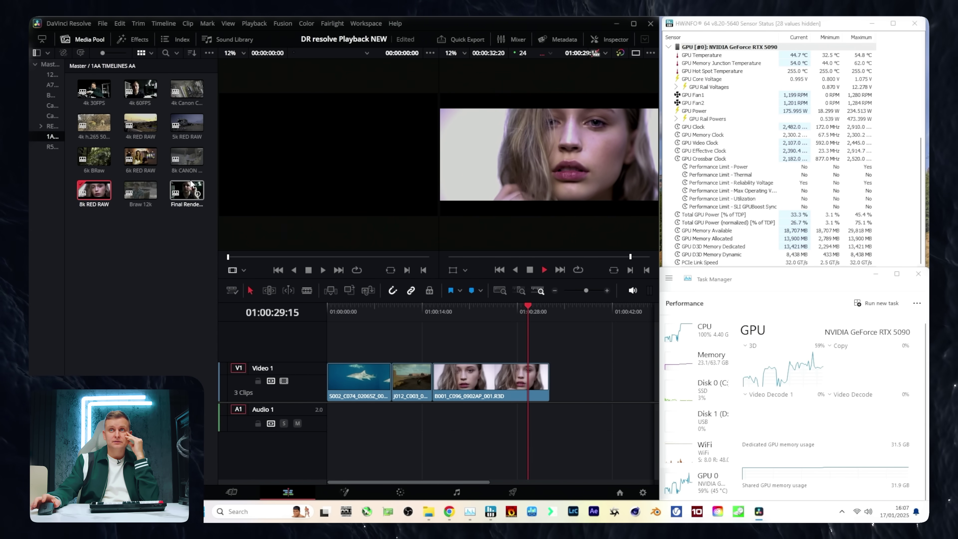
Step: Open the Final Render timeline, zoom out to see all of it, and scrub it, ending at 01:17:17:12
double_click(191, 184)
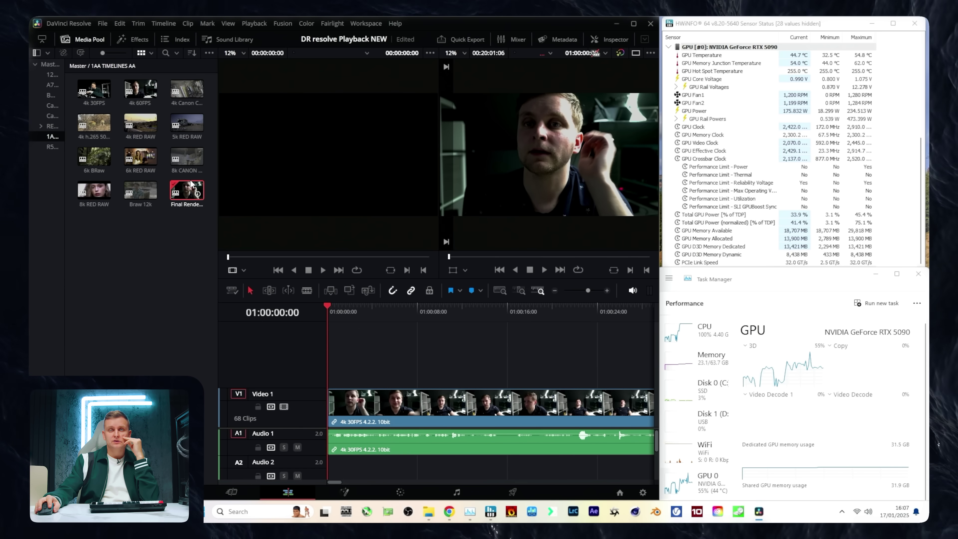
scroll(430, 351, down, 6)
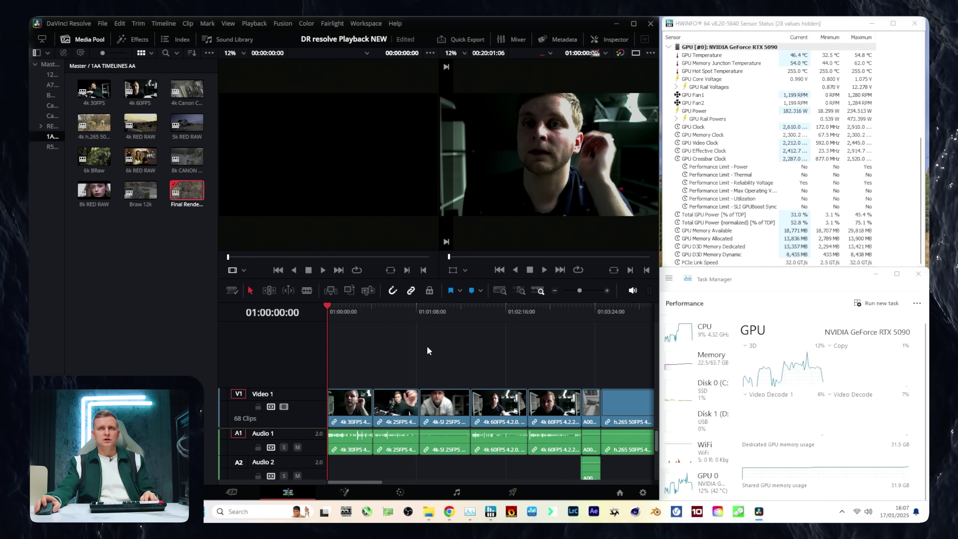
scroll(429, 351, down, 2)
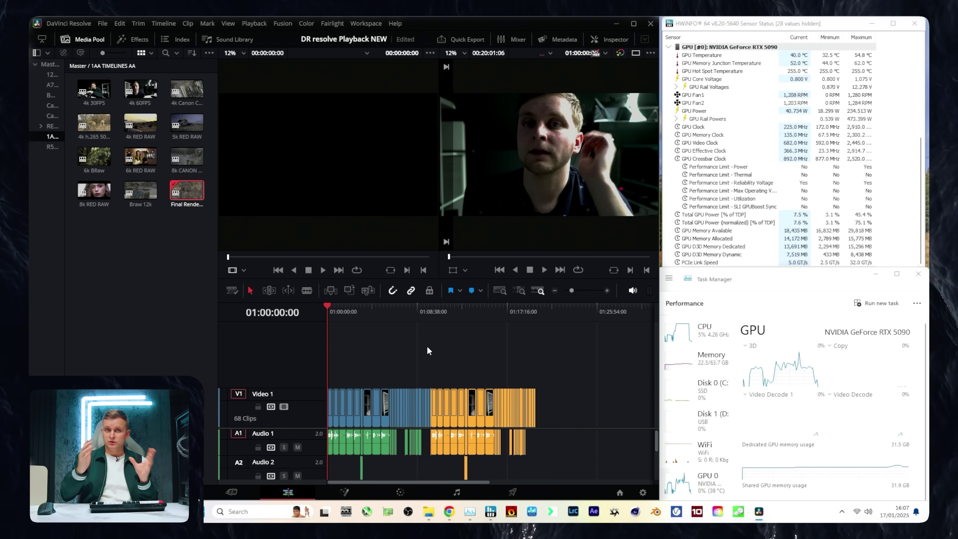
drag(338, 304, 509, 349)
key(ctrl+minus)
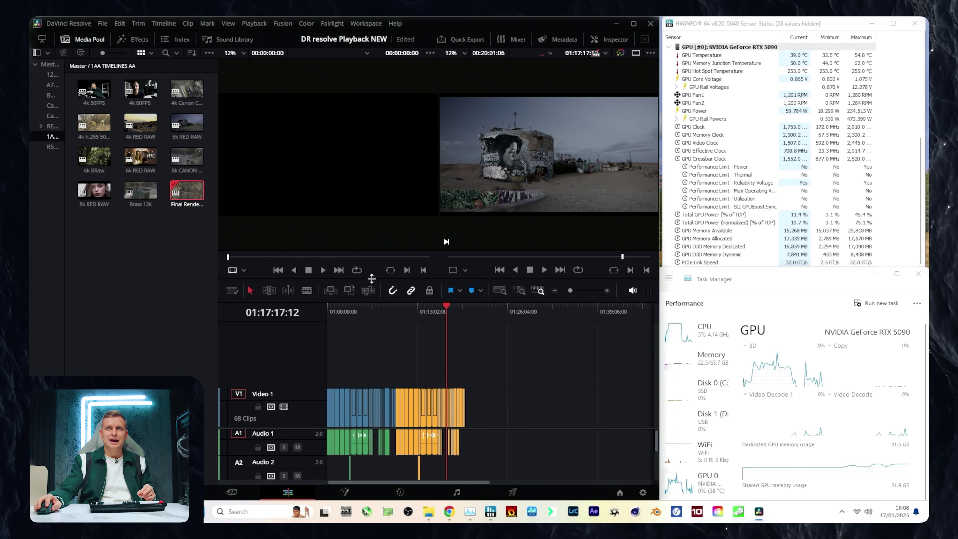
Step: On the Deliver page, queue a 'test render' job using the YouTube preset at 3840 x 2160 Ultra HD
click(512, 491)
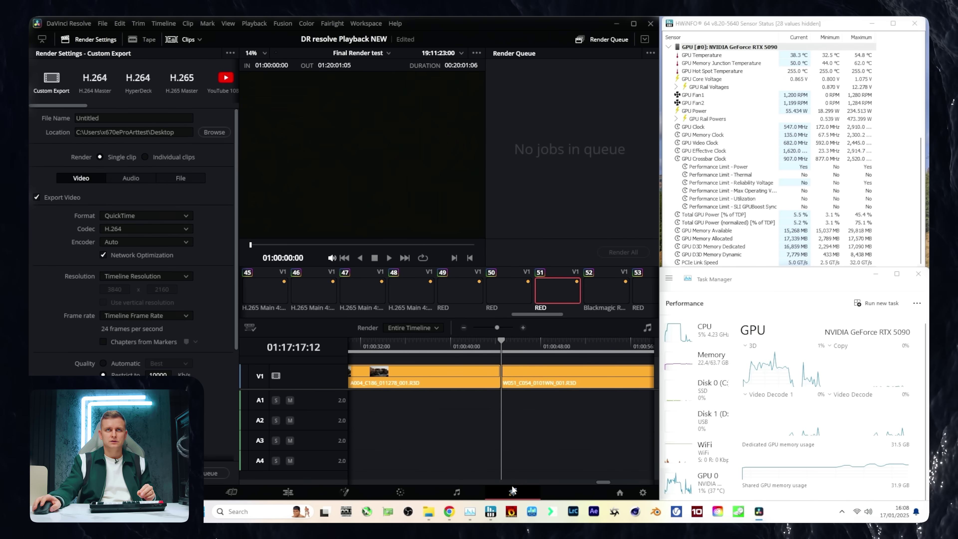
click(225, 79)
click(172, 155)
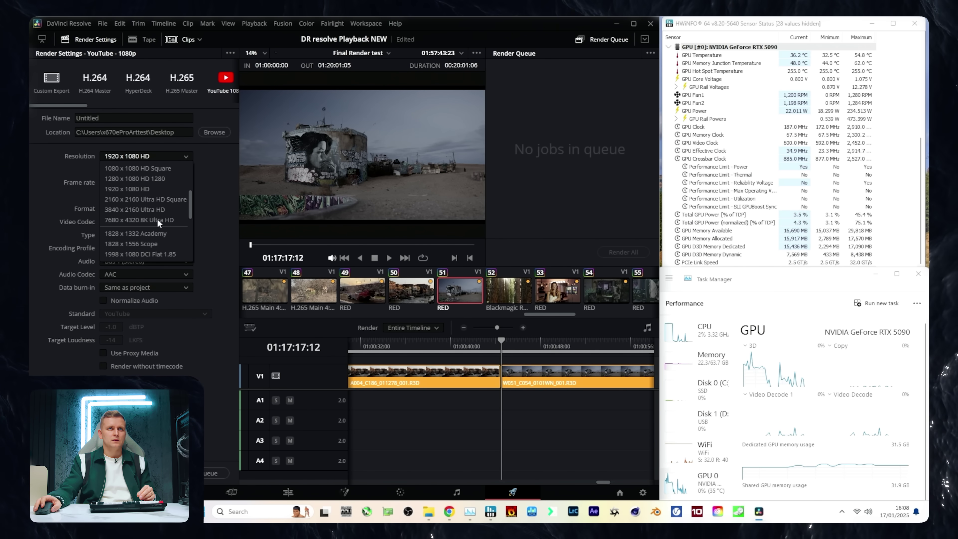
click(145, 210)
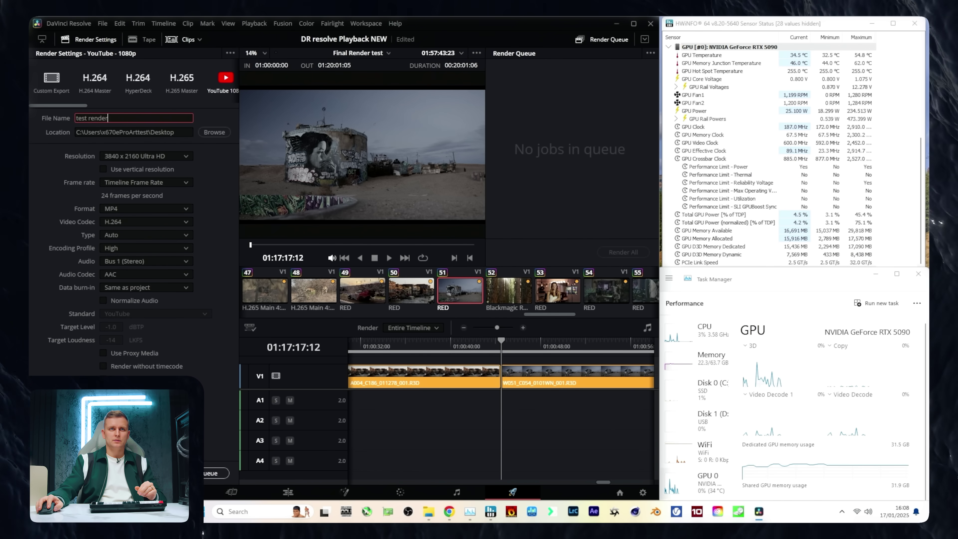
key(Return)
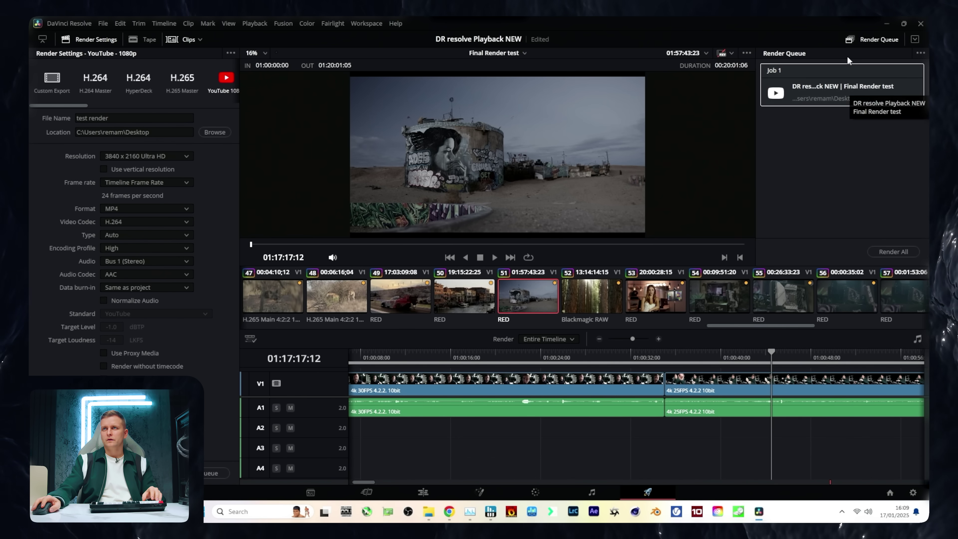
Step: Start rendering the queued job, then bring Task Manager forward, moved clear and widened
click(901, 252)
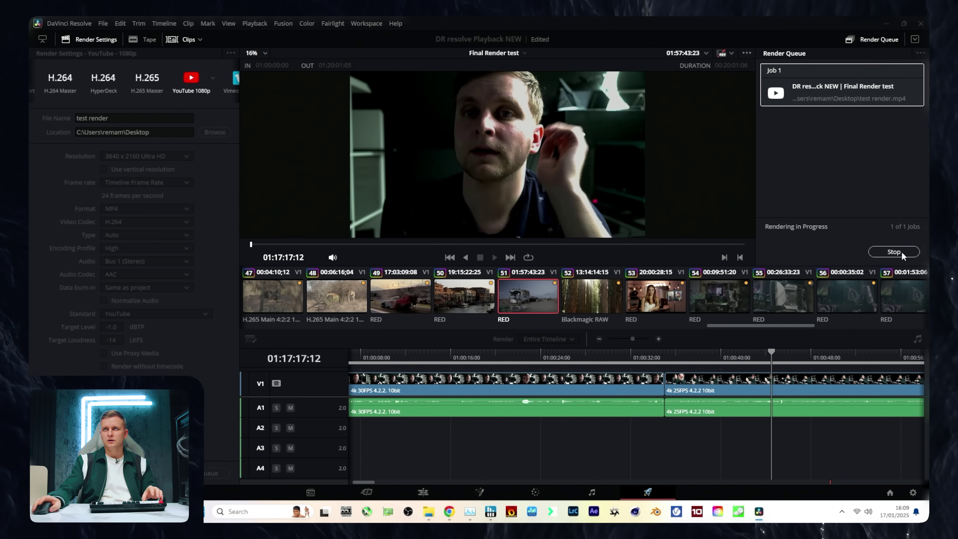
key(alt+Tab)
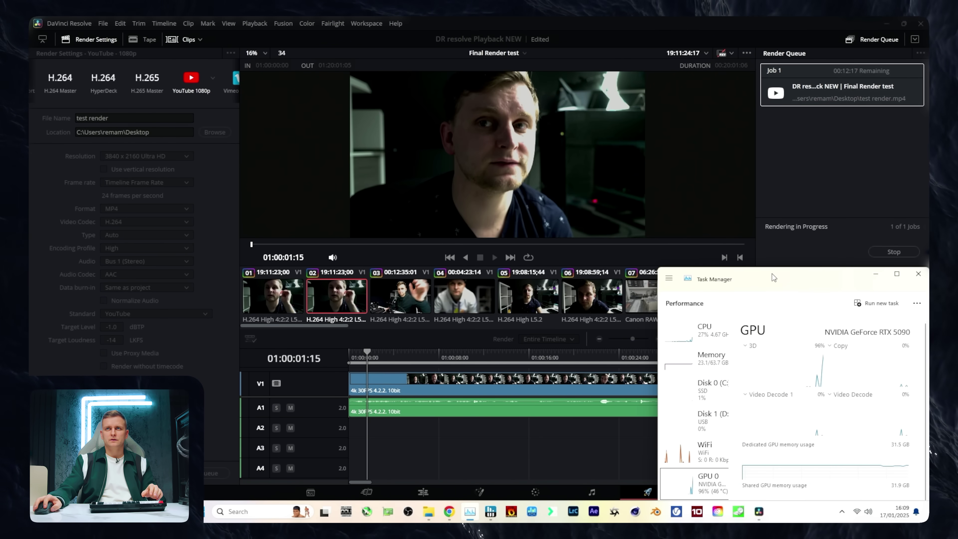
drag(774, 278, 154, 31)
drag(314, 108, 415, 107)
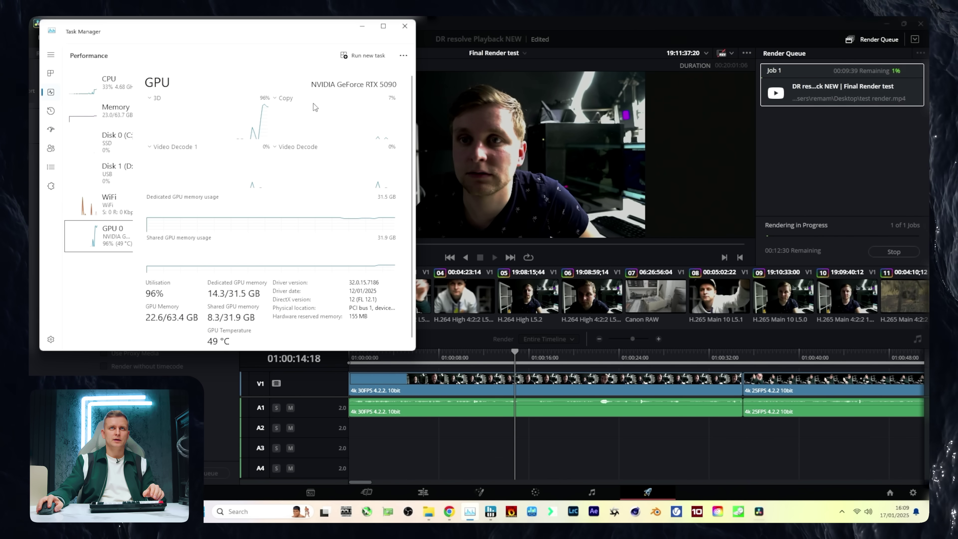
Step: Switch Task Manager's GPU graphs to Video Encode, Video Encode 1 and Video Encode 2
click(284, 98)
click(301, 120)
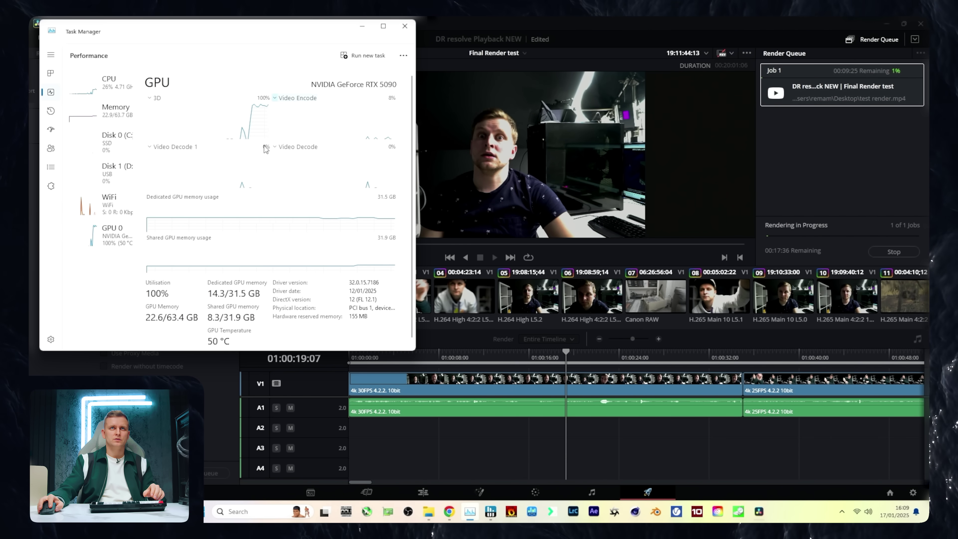
click(173, 147)
click(179, 203)
click(298, 146)
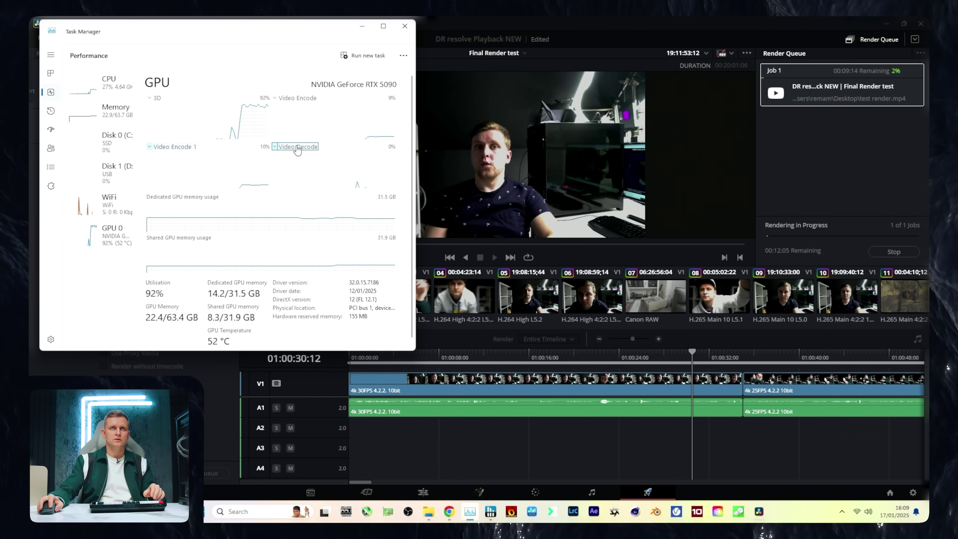
click(309, 209)
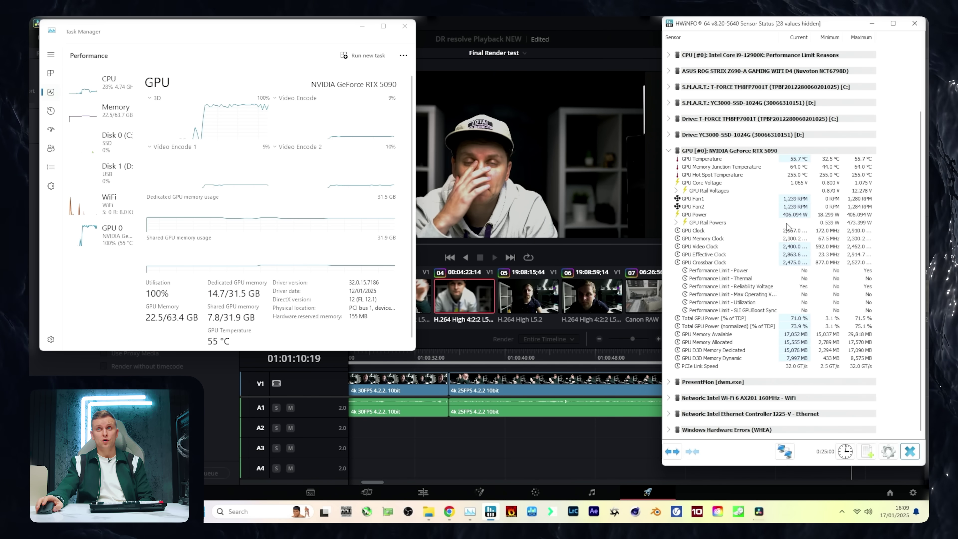
mouse_move(791, 222)
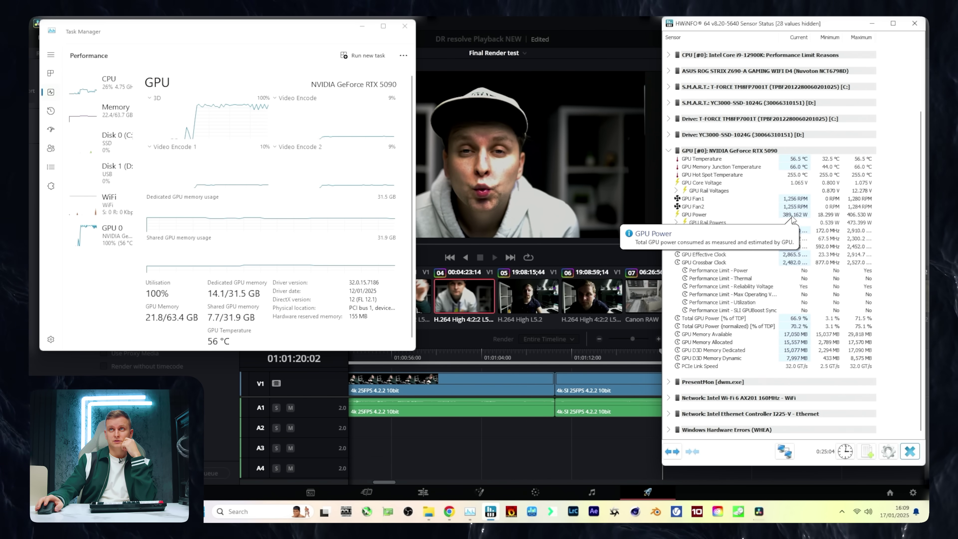
Step: Let the test render run to completion while watching GPU and Video Encode load fall to 0%
mouse_move(793, 345)
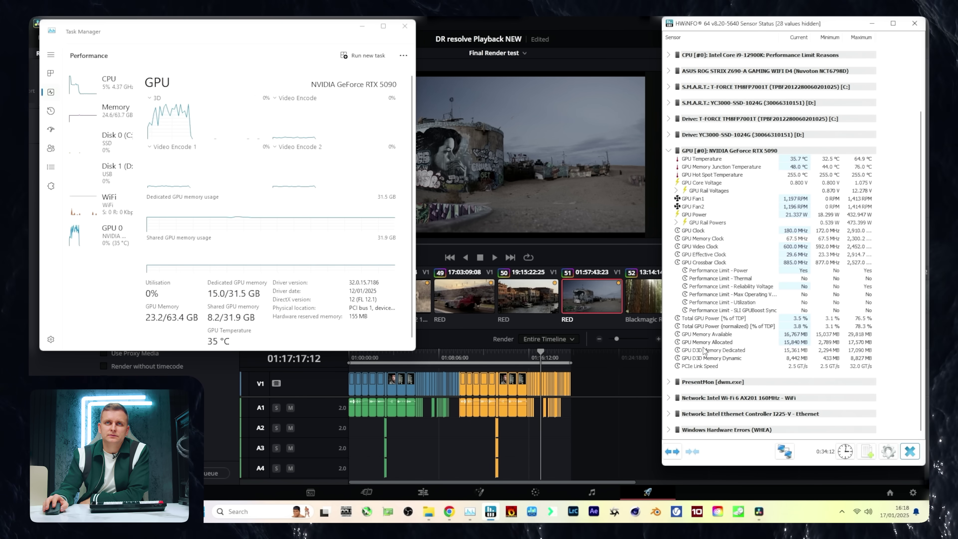
Step: Bring DaVinci Resolve back to the front to see the test render.mp4 job completed in 00:09:06
key(alt+Tab)
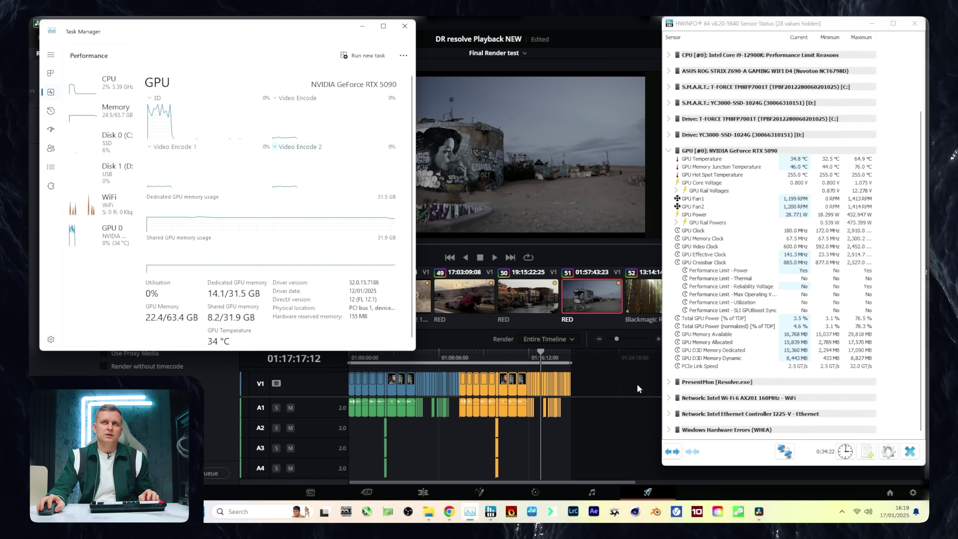
key(alt+Tab)
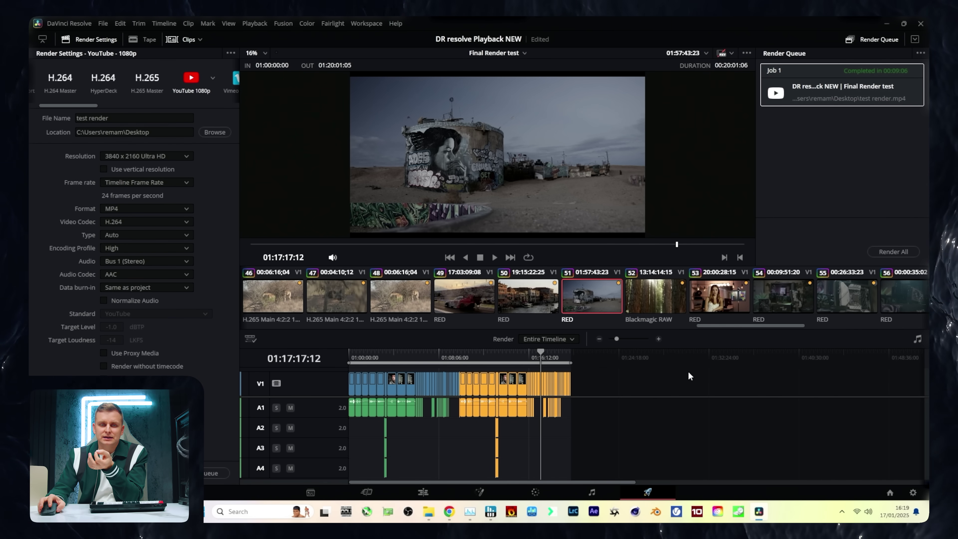
Step: Jump to the end of the rendered timeline and scrub back to 01:09:51:03
click(572, 353)
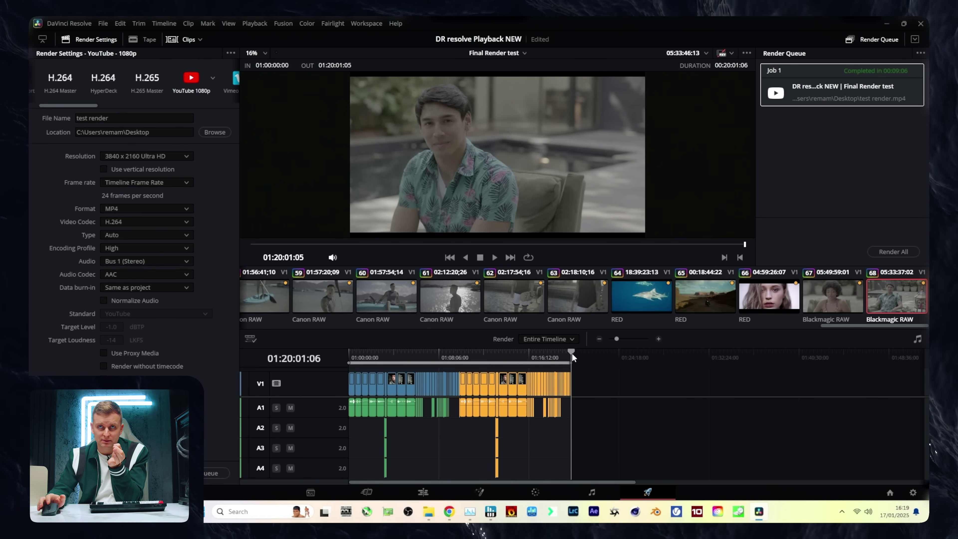
drag(504, 355, 458, 354)
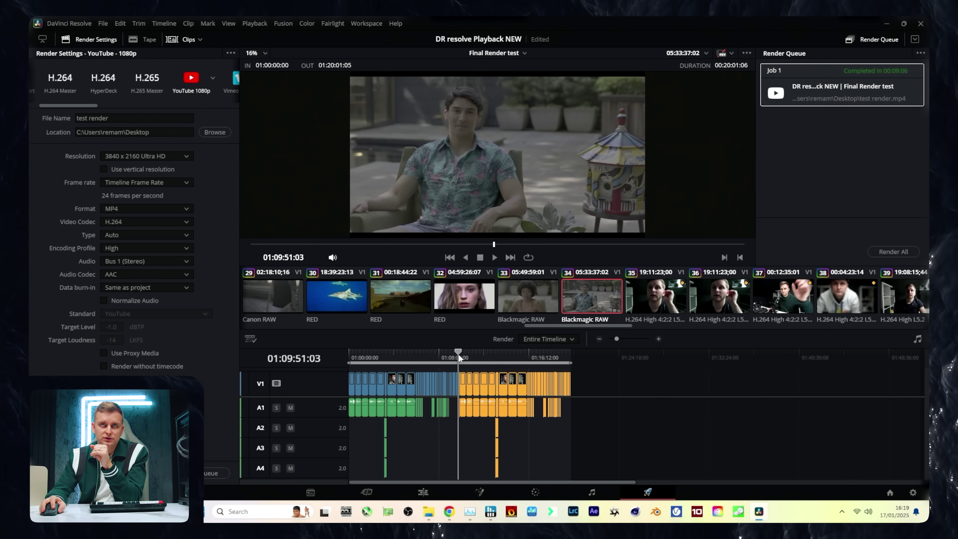